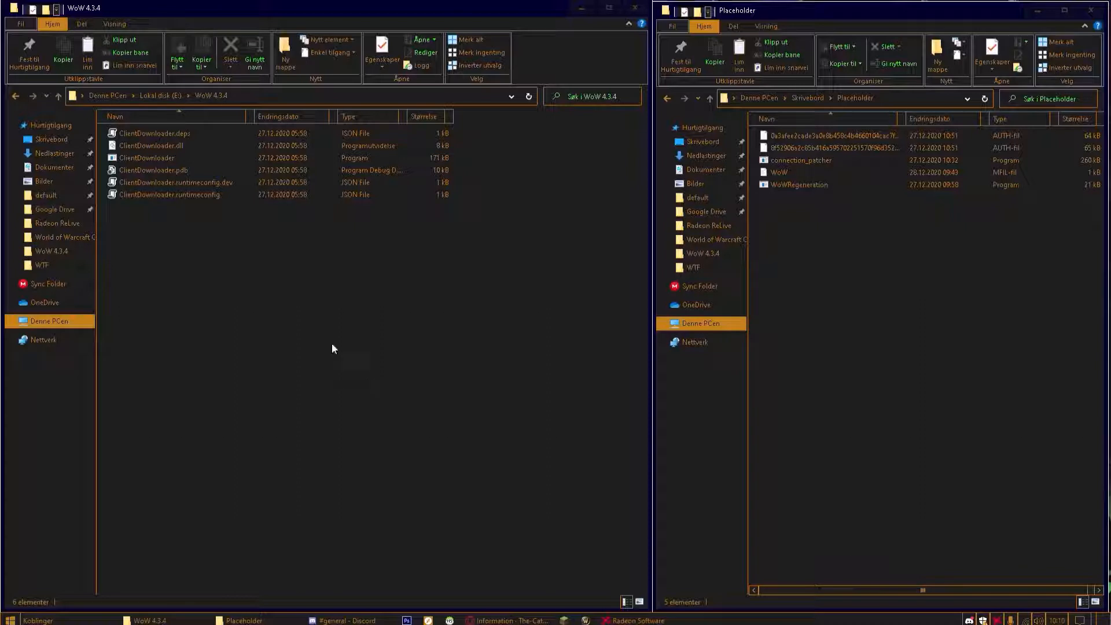
pyautogui.moveTo(145, 235); pyautogui.dragTo(134, 115)
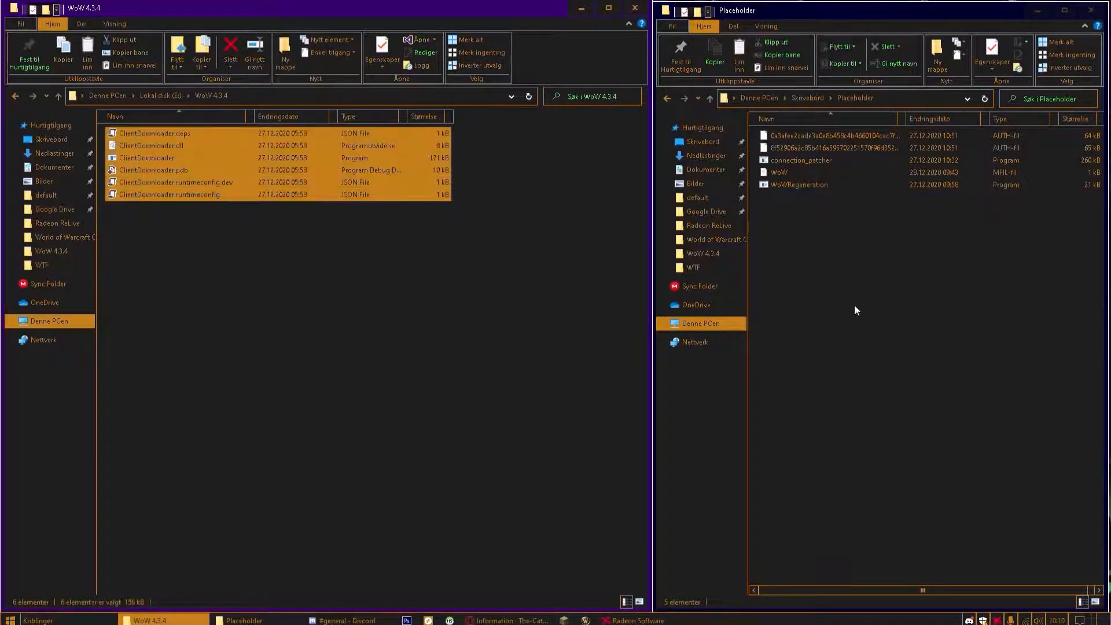
pyautogui.moveTo(868, 340); pyautogui.dragTo(790, 127)
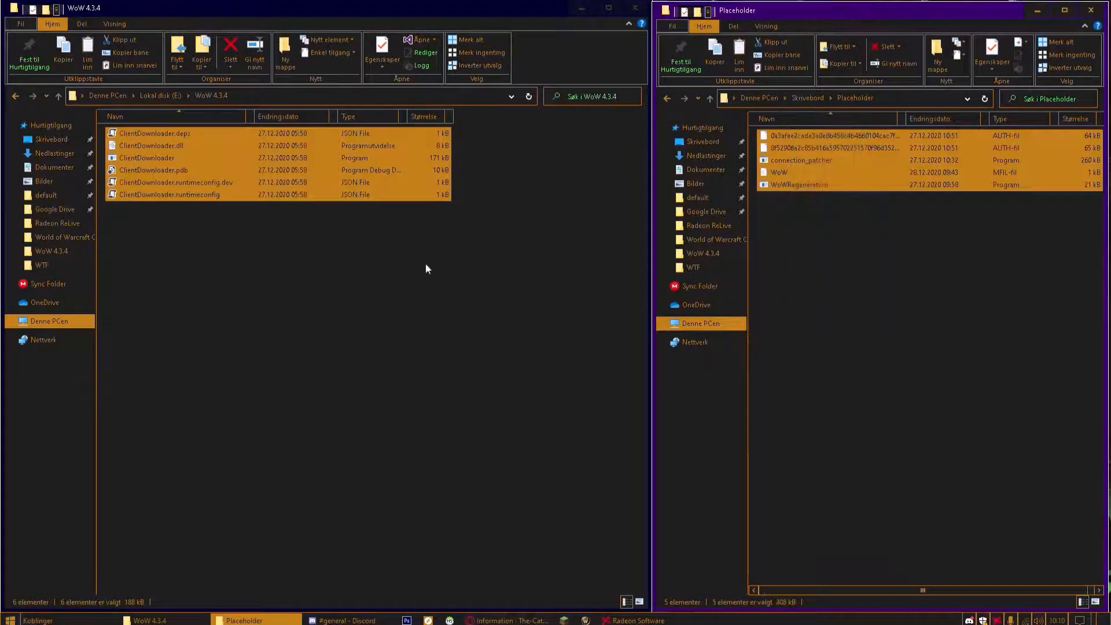
pyautogui.click(378, 270)
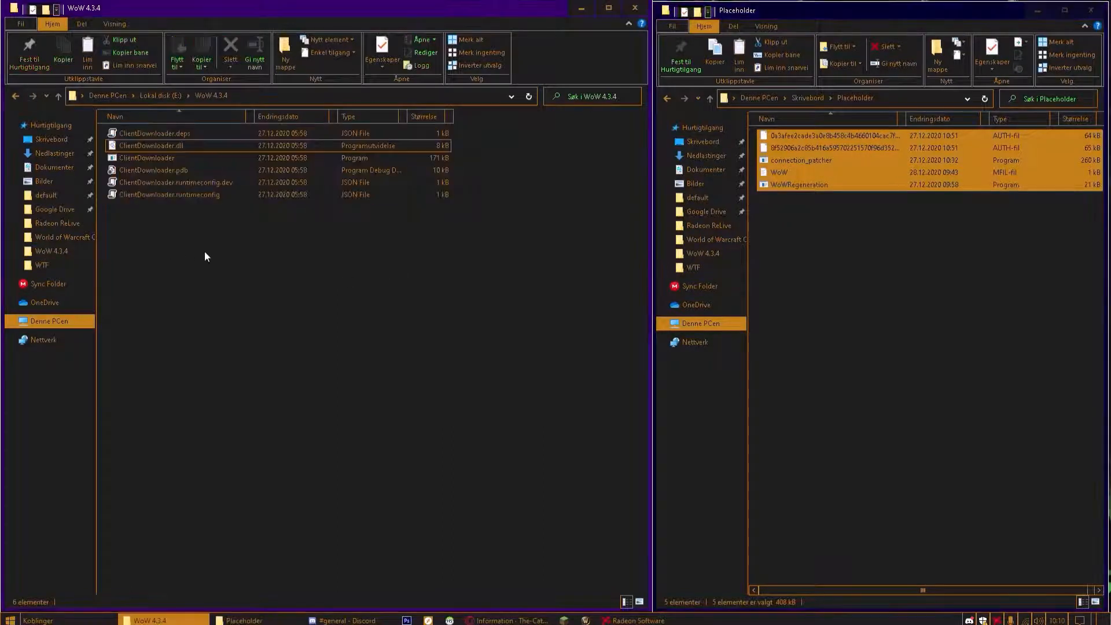
pyautogui.moveTo(193, 178); pyautogui.dragTo(191, 130)
pyautogui.click(734, 279)
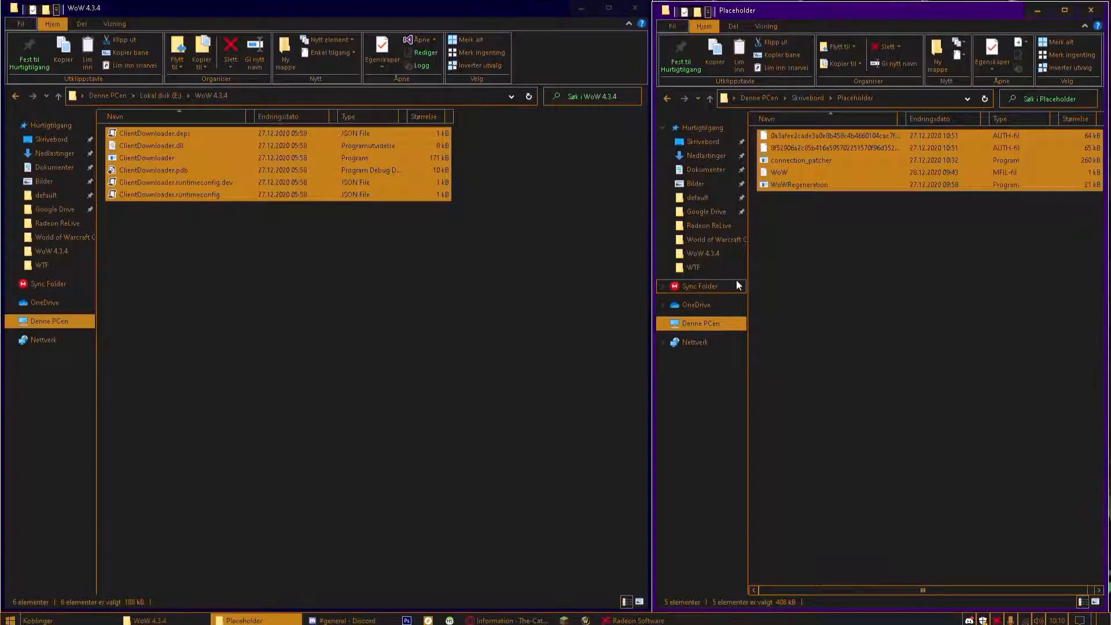
pyautogui.moveTo(833, 270)
pyautogui.mouseDown()
pyautogui.moveTo(791, 161)
pyautogui.moveTo(822, 258)
pyautogui.moveTo(797, 124)
pyautogui.moveTo(825, 250)
pyautogui.mouseUp()
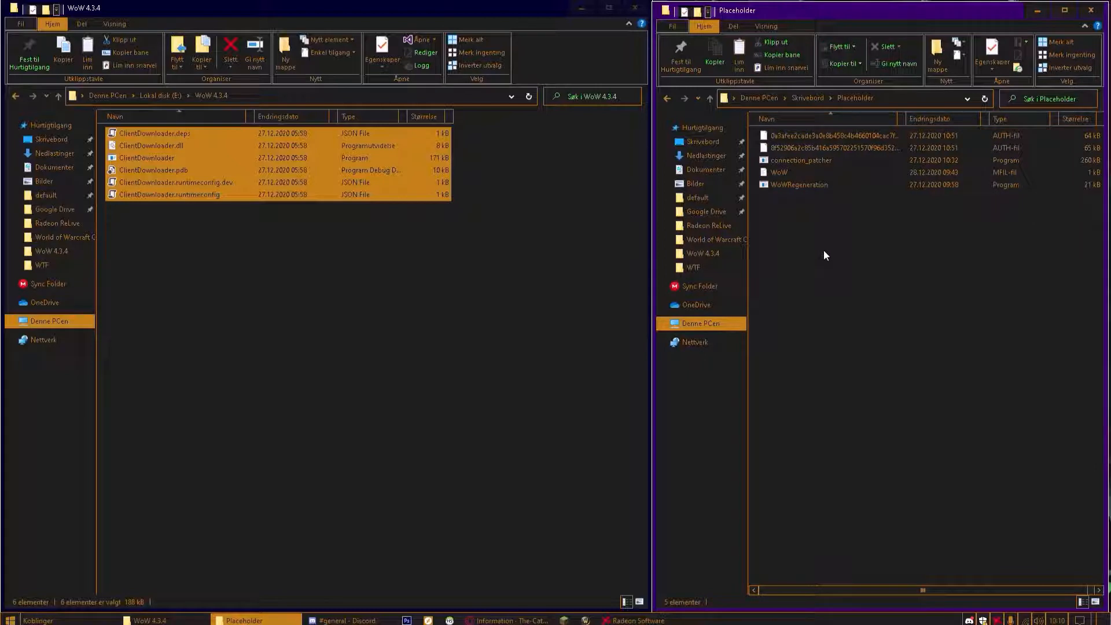
pyautogui.click(405, 279)
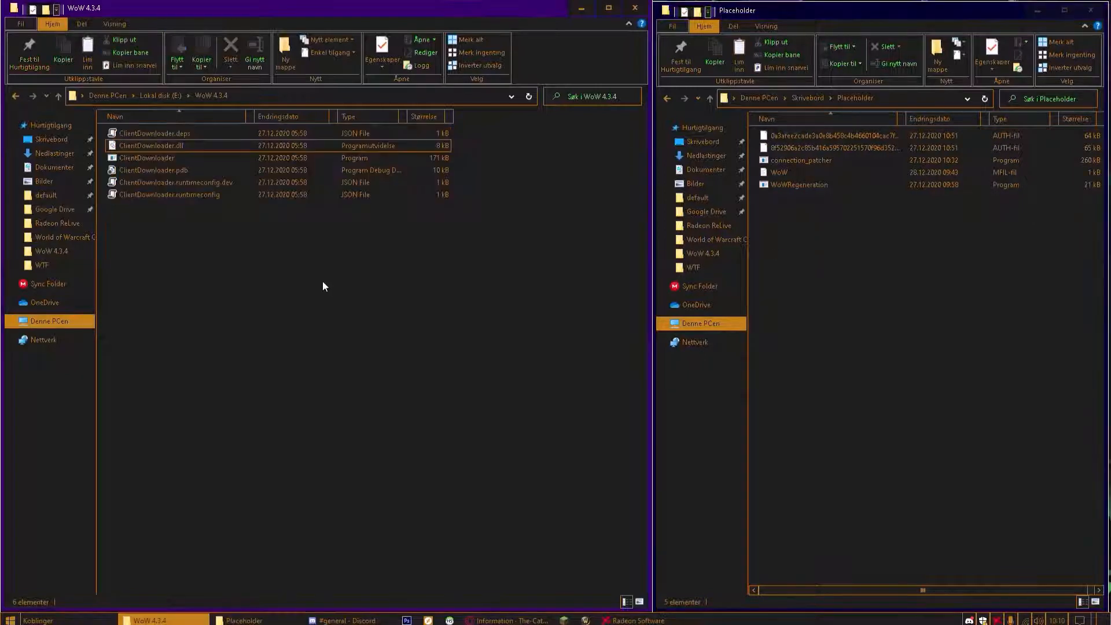
pyautogui.moveTo(180, 195); pyautogui.dragTo(139, 124)
pyautogui.click(203, 228)
# - Run ClientDownloader in the WoW 4.3.4 folder to download the client data, and exit it when it completes
pyautogui.doubleClick(159, 158)
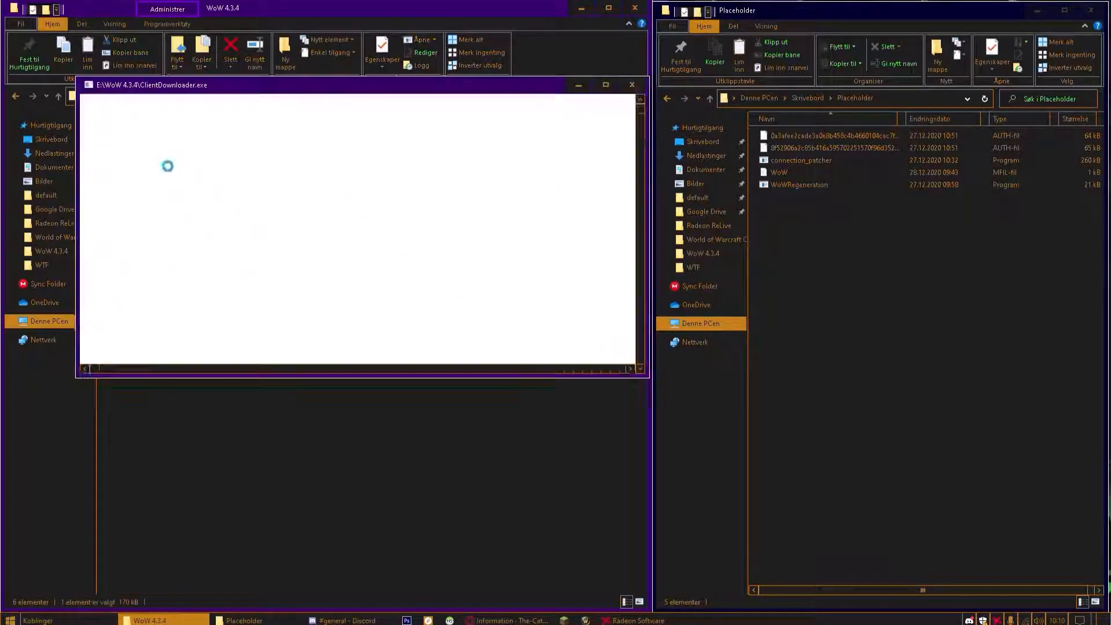
pyautogui.moveTo(241, 88); pyautogui.dragTo(631, 189)
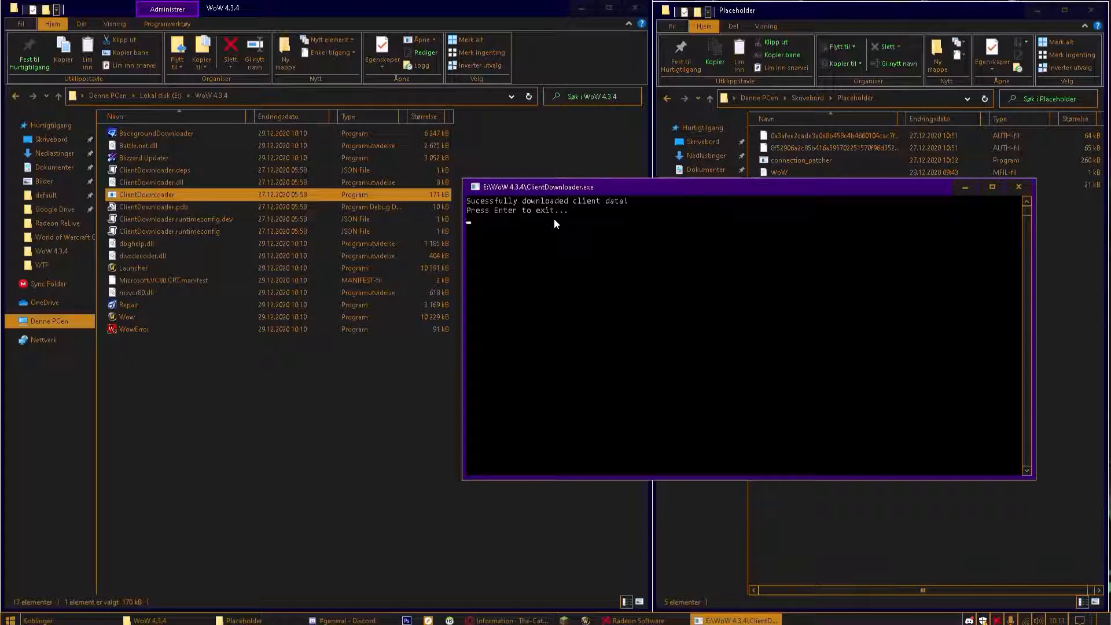
pyautogui.press('Return')
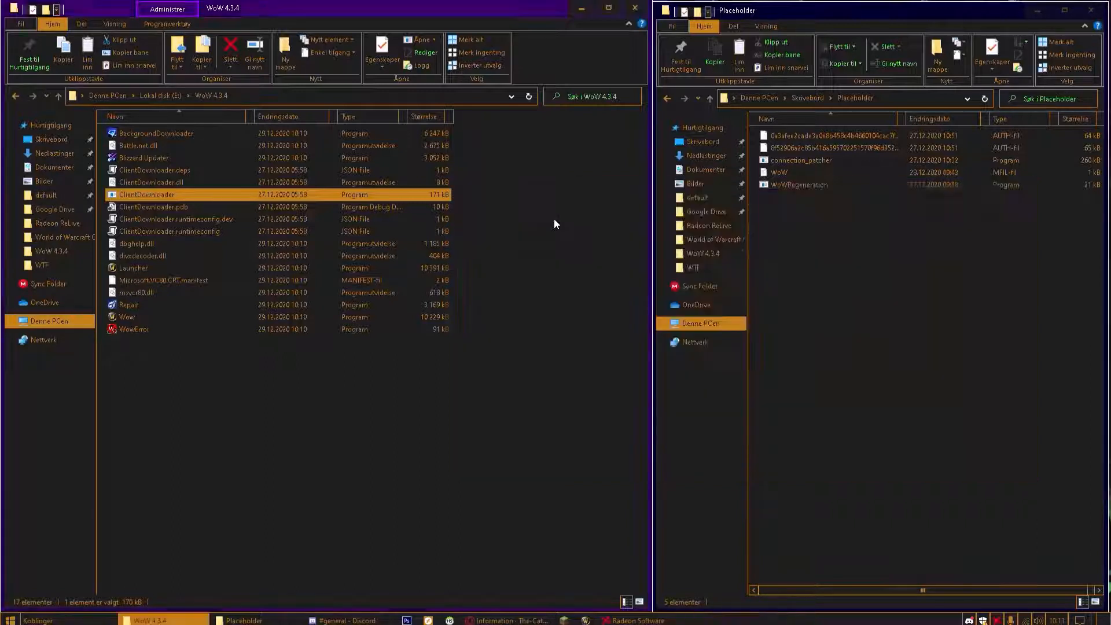
# - Delete all the ClientDownloader files from the WoW 4.3.4 folder
pyautogui.click(809, 232)
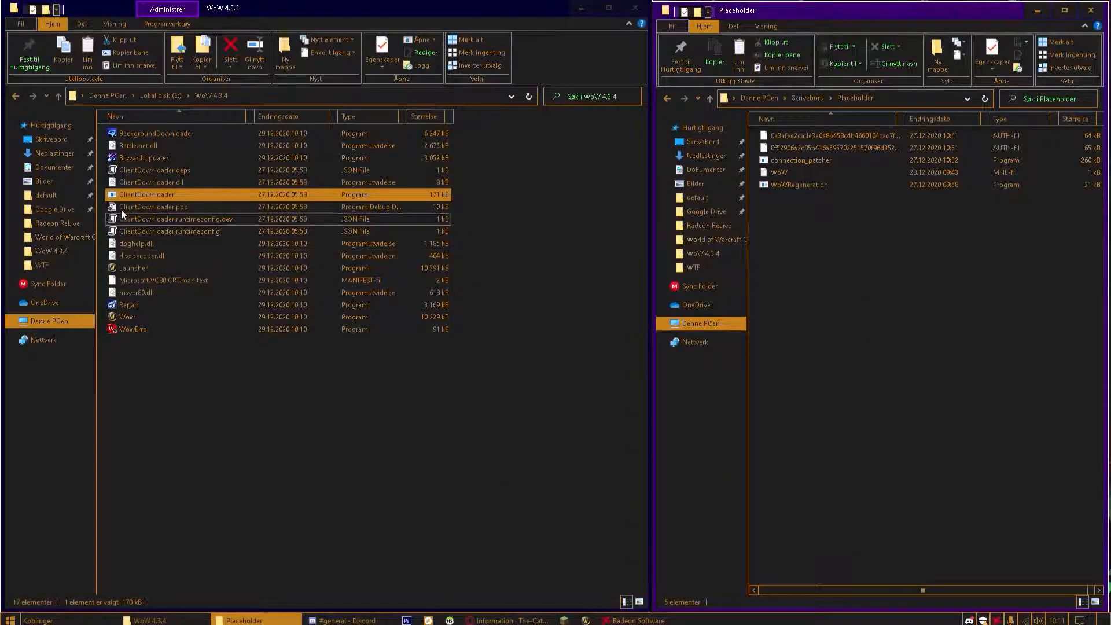
pyautogui.click(154, 170)
pyautogui.keyDown('shift'); pyautogui.click(154, 231); pyautogui.keyUp('shift')
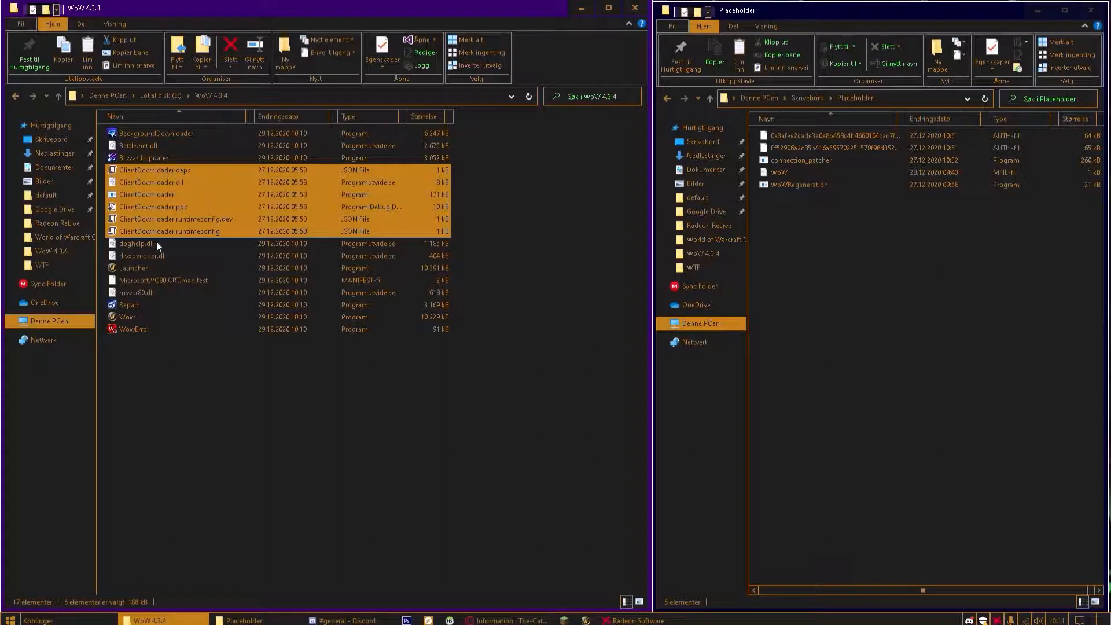
pyautogui.press('Delete')
# - Copy the WoWRegeneration program from the Placeholder folder into the WoW 4.3.4 folder
pyautogui.click(860, 257)
pyautogui.click(804, 184)
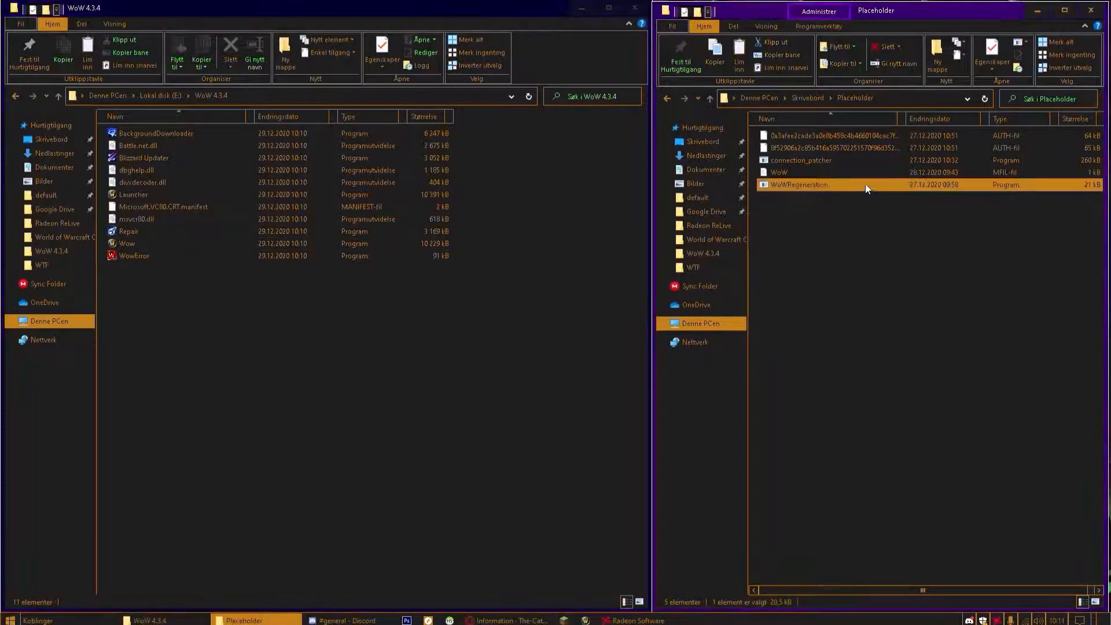
pyautogui.moveTo(888, 189); pyautogui.dragTo(234, 324)
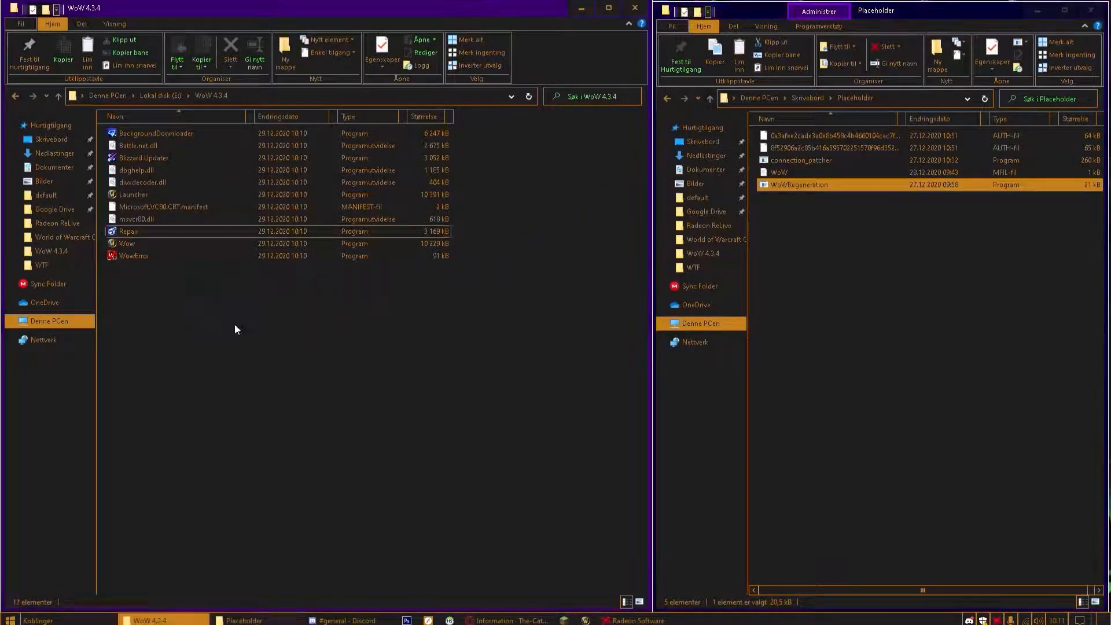
# - Run WoWRegeneration from the WoW 4.3.4 folder, choosing locale 03 (enGB) and OS 01 (Win)
pyautogui.doubleClick(162, 270)
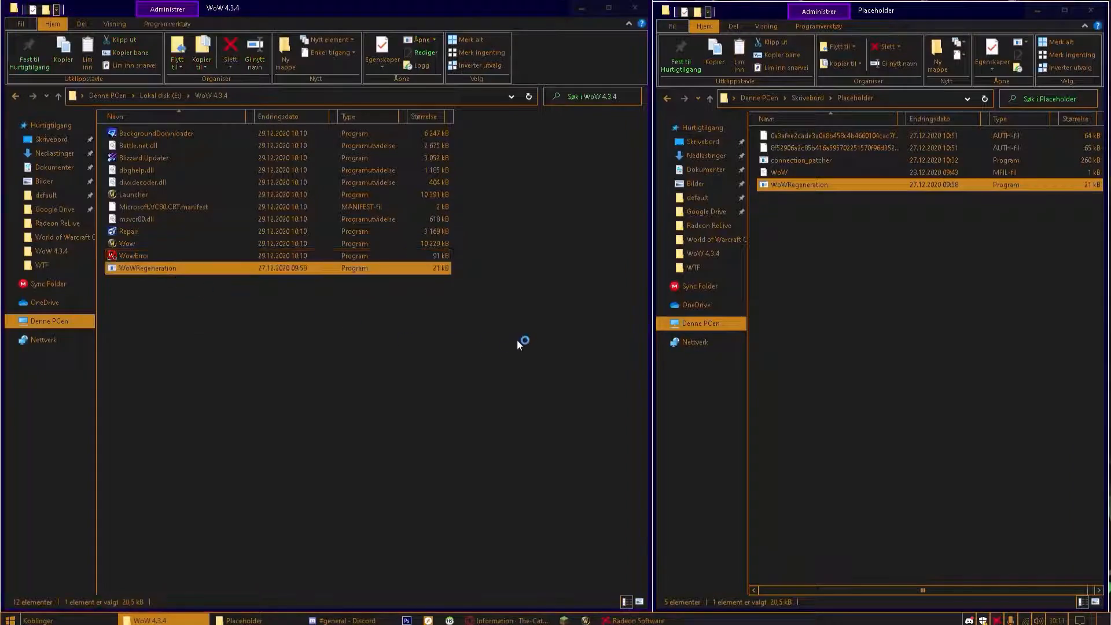
pyautogui.click(432, 231)
pyautogui.click(602, 418)
pyautogui.moveTo(271, 102); pyautogui.dragTo(431, 185)
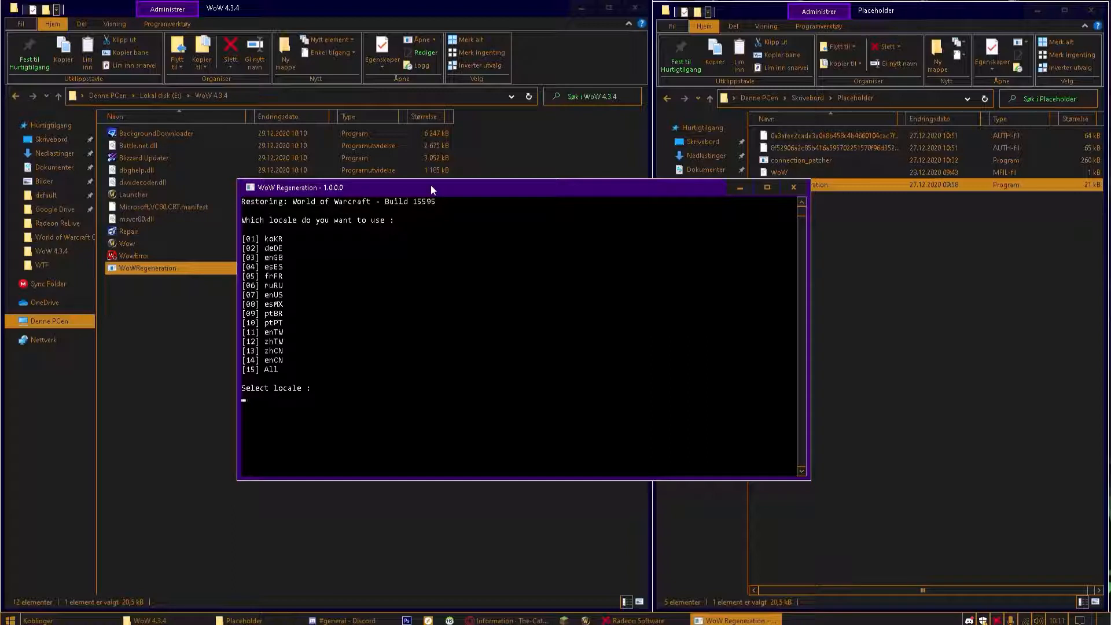
pyautogui.write('03')
pyautogui.press('Return')
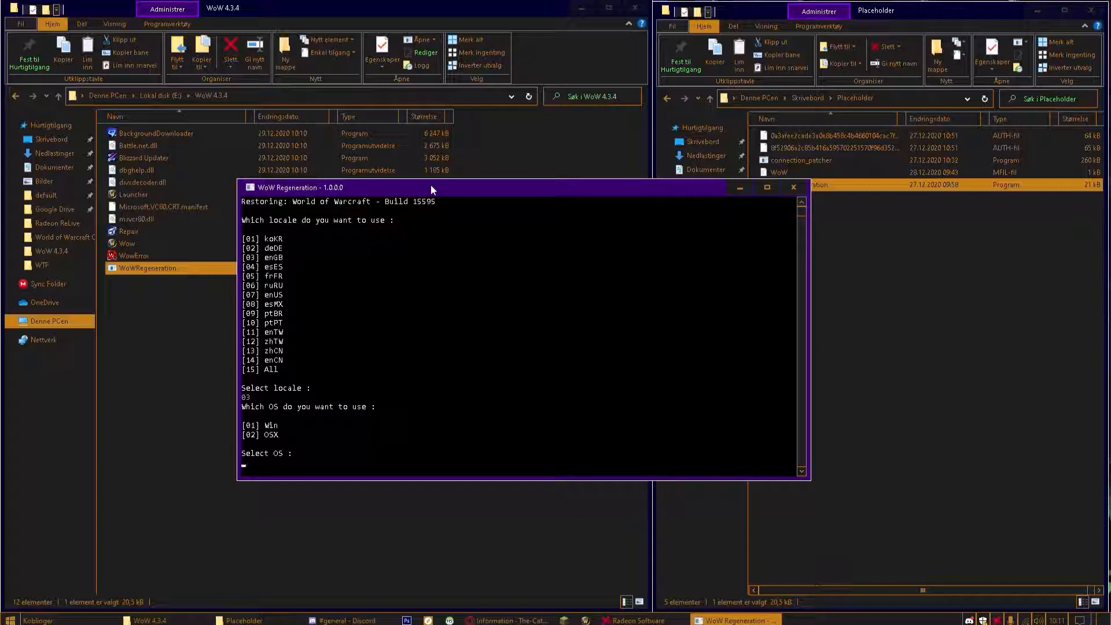
pyautogui.write('01')
pyautogui.press('Return')
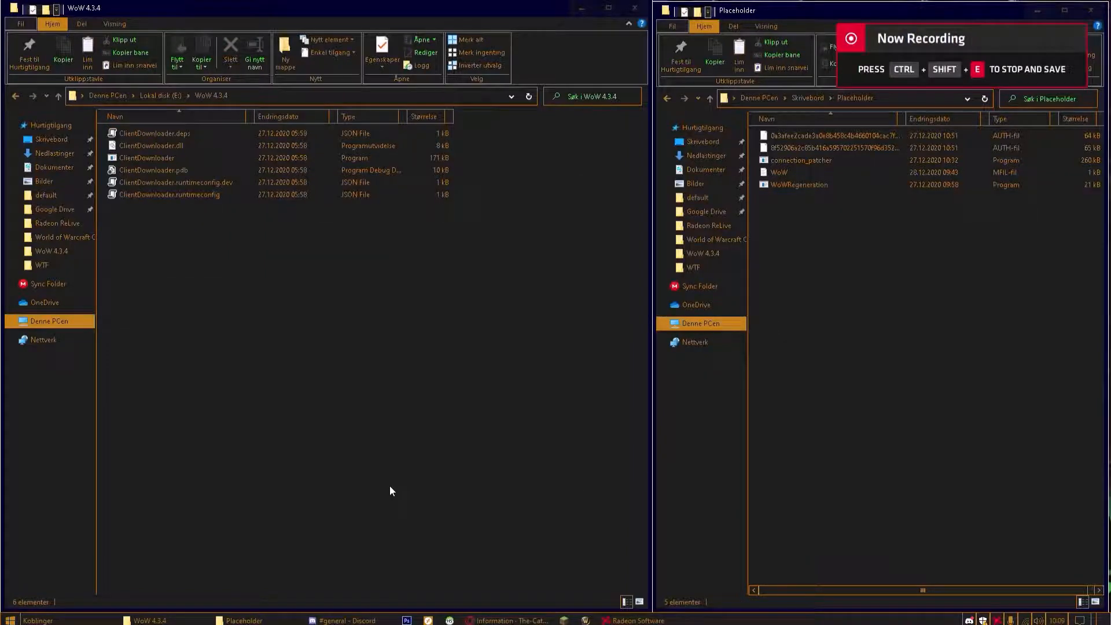
# - Delete the WoWRegeneration program from the WoW 4.3.4 folder
pyautogui.click(439, 391)
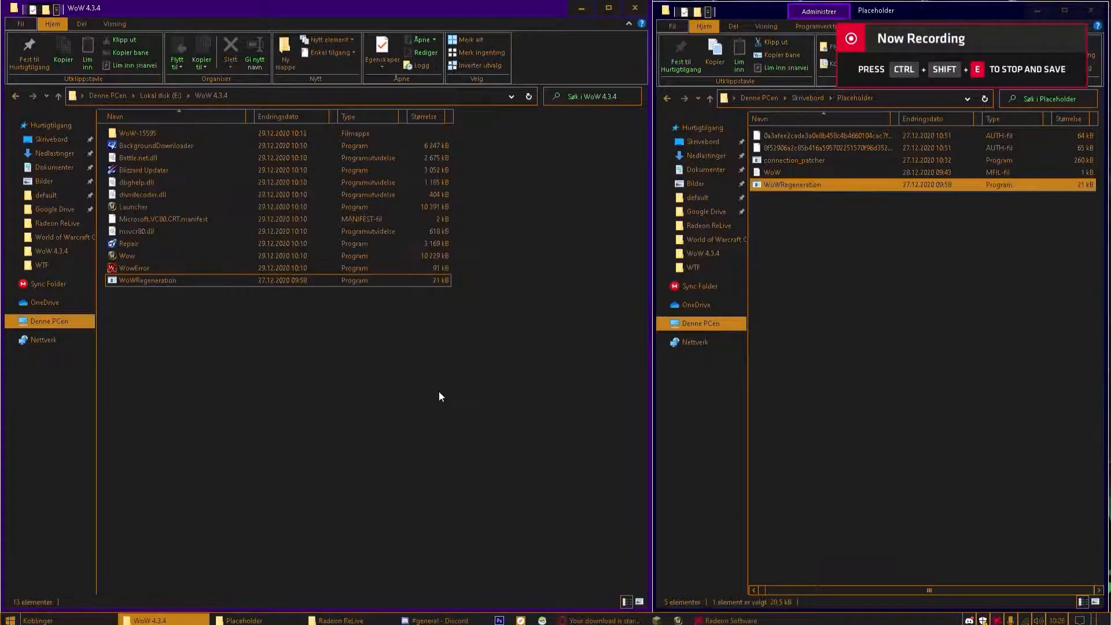
pyautogui.click(165, 279)
pyautogui.press('Delete')
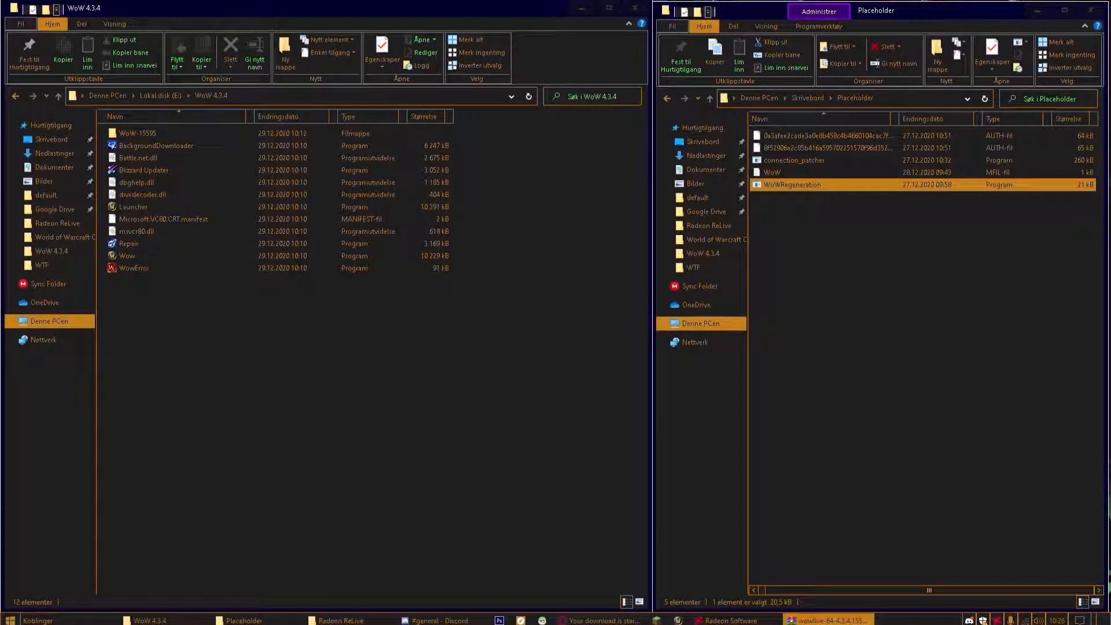
# - Extract Battle.net-64.dll, MovieProxy.exe and Wow-64.exe from the wowlive-64-4.3.4.15595 archive into the WoW 4.3.4 folder, and close the archive
pyautogui.moveTo(1110, 116); pyautogui.dragTo(410, 122)
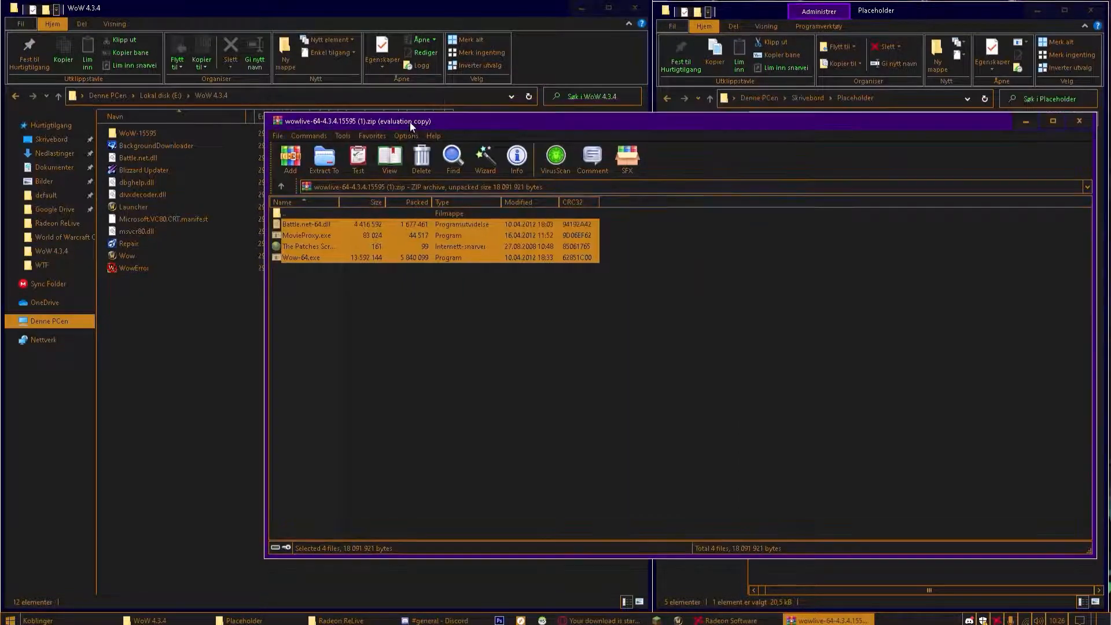
pyautogui.moveTo(348, 283); pyautogui.dragTo(317, 226)
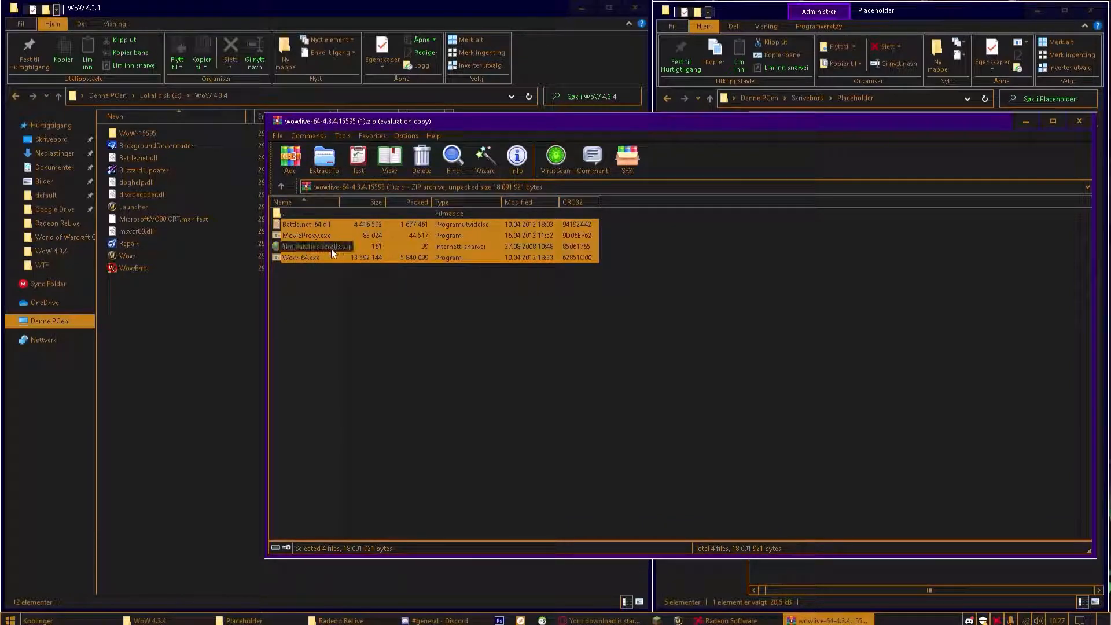
pyautogui.keyDown('ctrl'); pyautogui.click(331, 248); pyautogui.keyUp('ctrl')
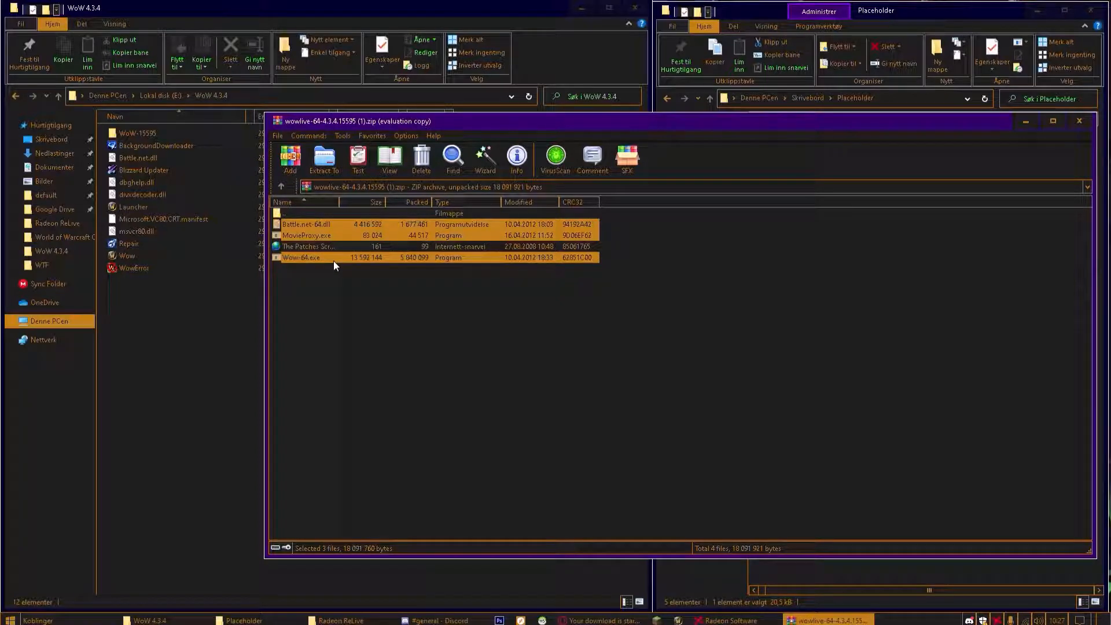
pyautogui.moveTo(327, 247); pyautogui.dragTo(173, 339)
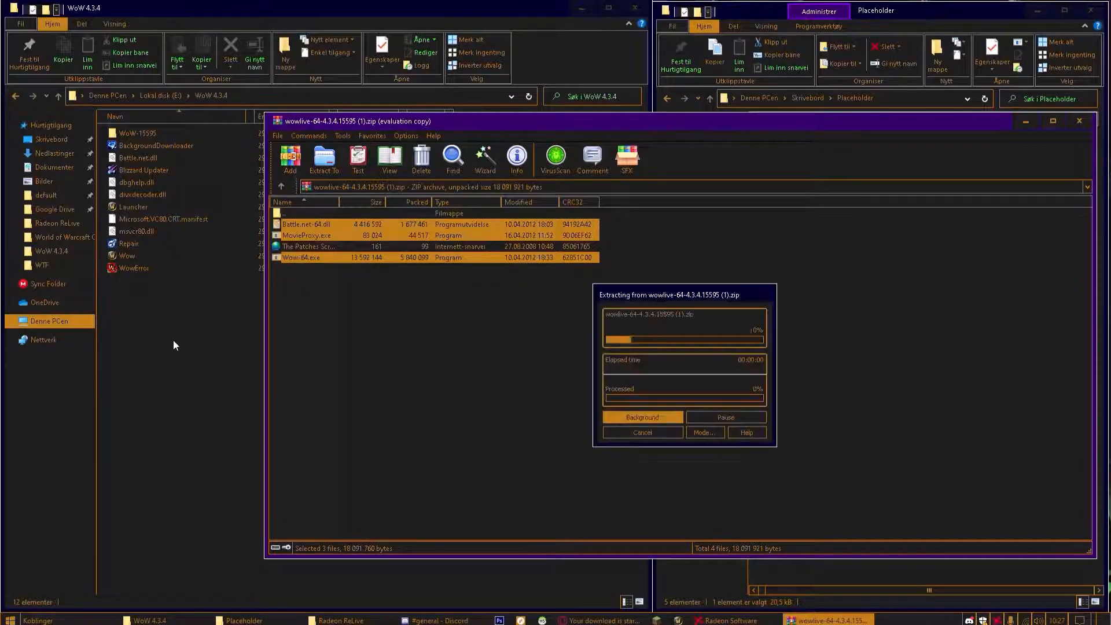
pyautogui.moveTo(813, 115); pyautogui.dragTo(610, 138)
pyautogui.click(874, 146)
# - Copy the connection_patcher program from the Placeholder folder into the WoW 4.3.4 folder
pyautogui.click(874, 262)
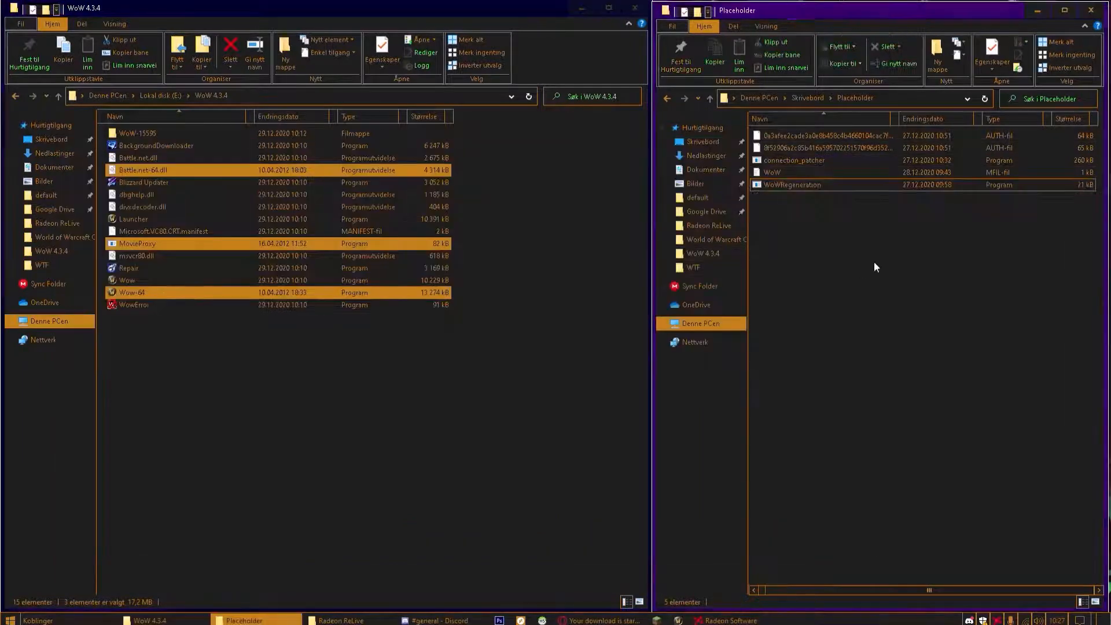
pyautogui.click(832, 160)
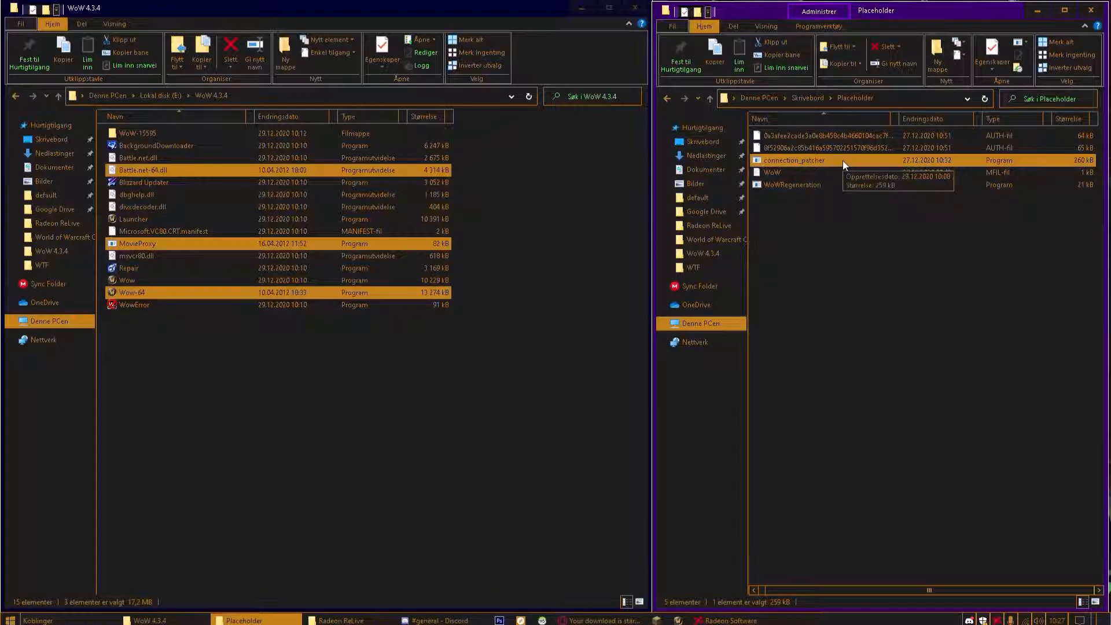
pyautogui.moveTo(843, 161); pyautogui.dragTo(471, 344)
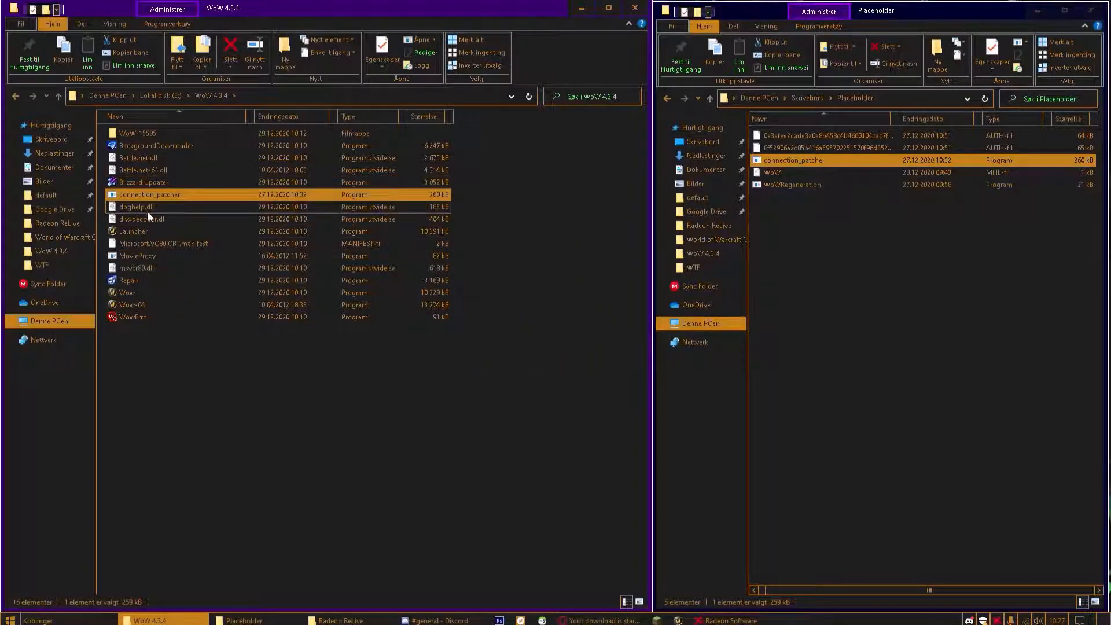
# - Rename the Launcher program in the WoW 4.3.4 folder to Launcher-DEPRECATED
pyautogui.click(154, 232)
pyautogui.click(140, 231)
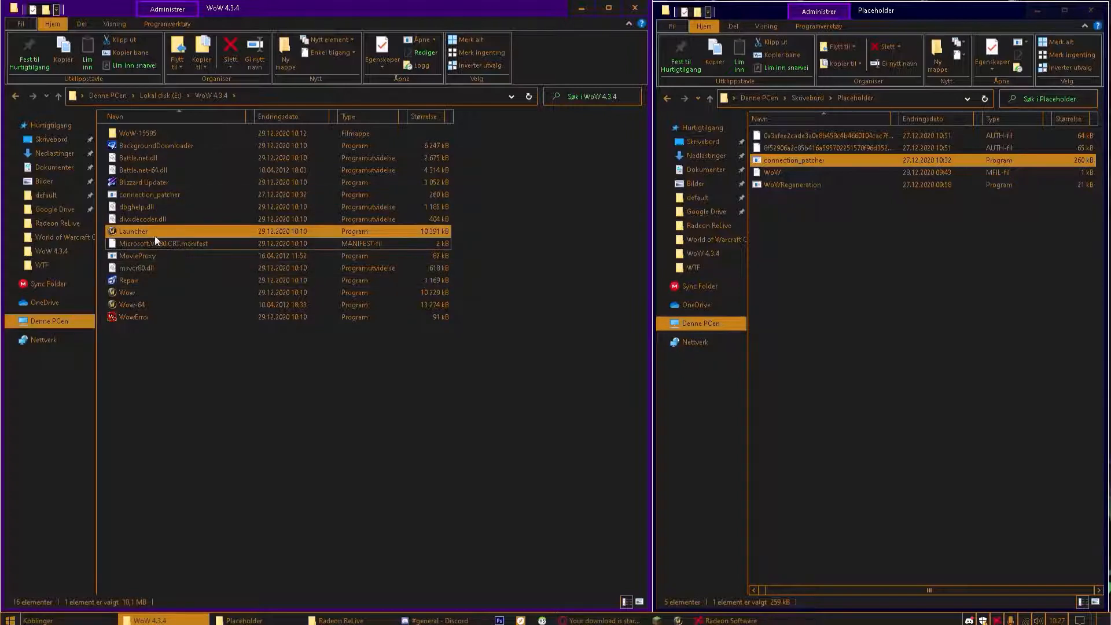
pyautogui.write('-')
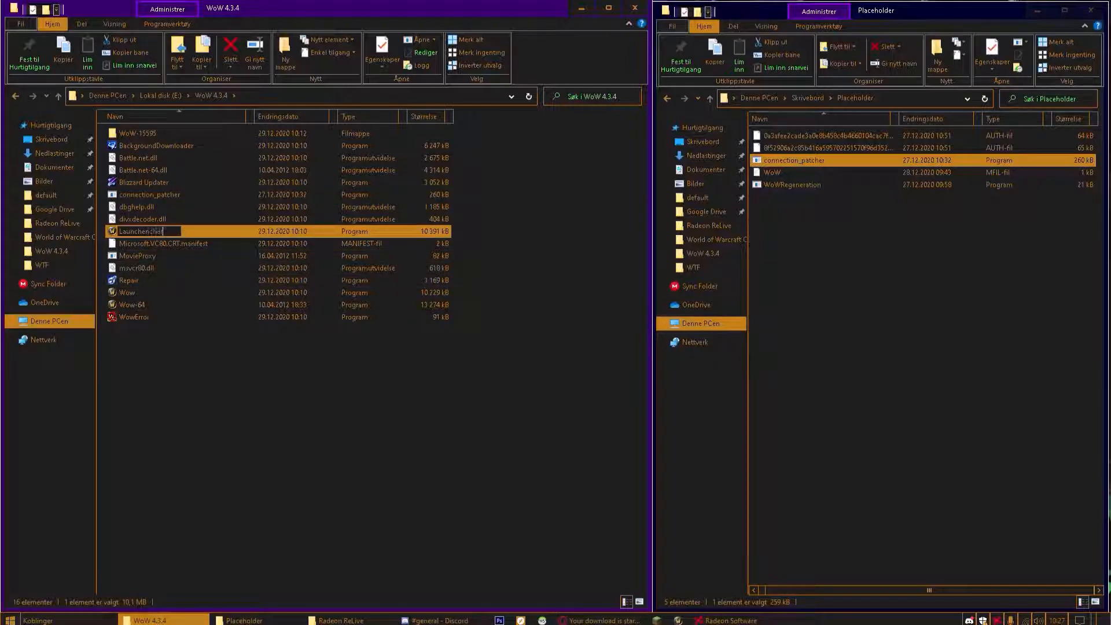
pyautogui.write('DEPRECATED')
pyautogui.press('Return')
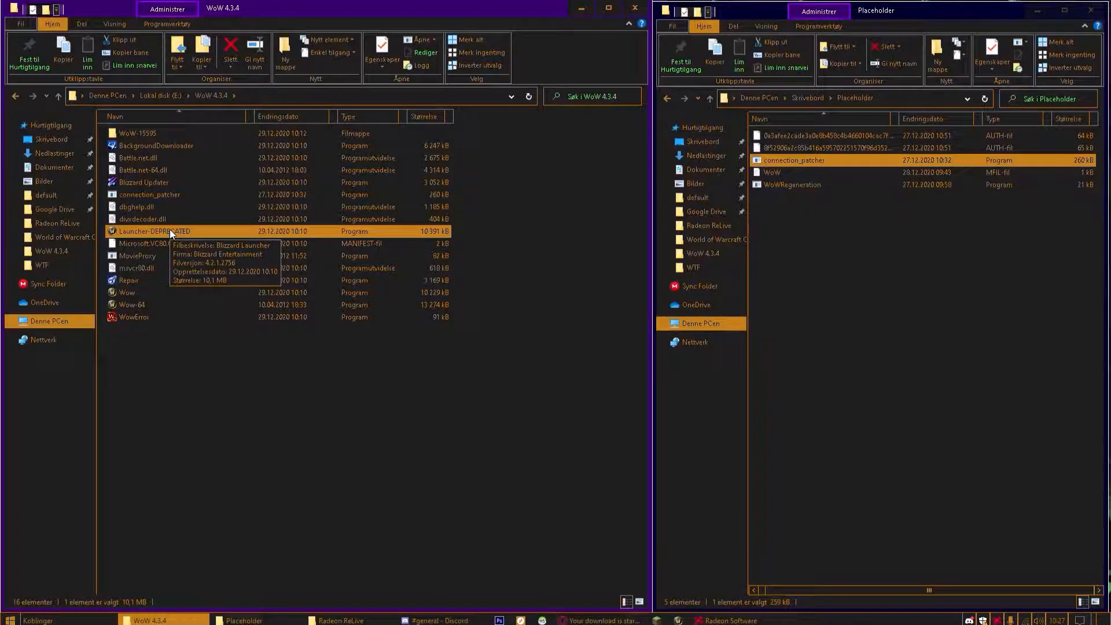
# - Patch the 32-bit Wow executable by opening it with connection_patcher, and exit the patcher when it finishes
pyautogui.click(161, 293)
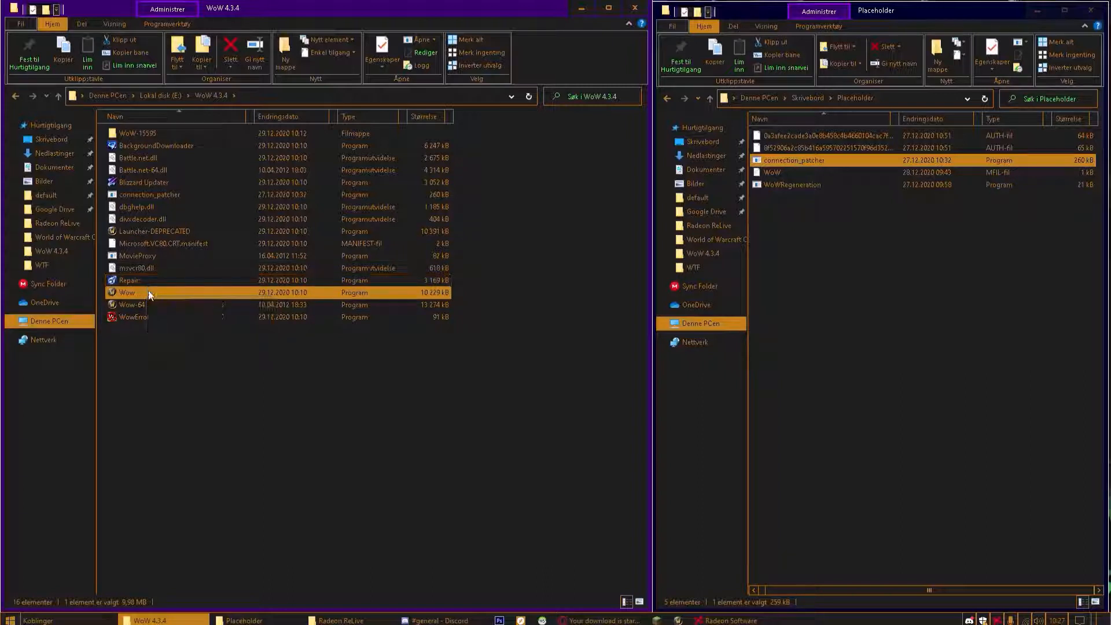
pyautogui.moveTo(143, 292); pyautogui.dragTo(185, 189)
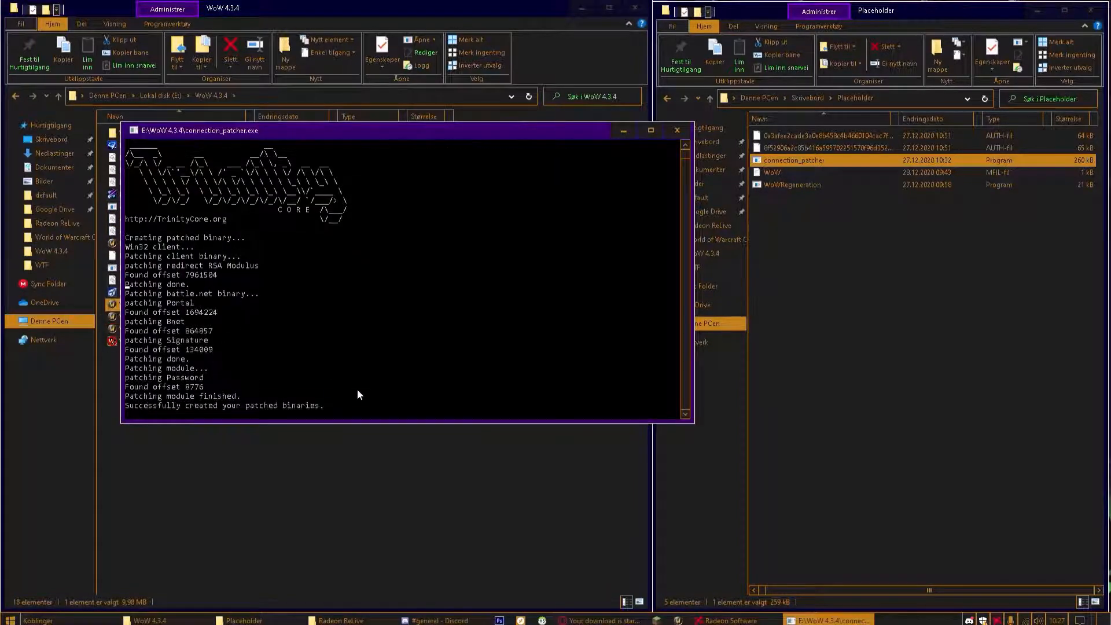
pyautogui.click(349, 413)
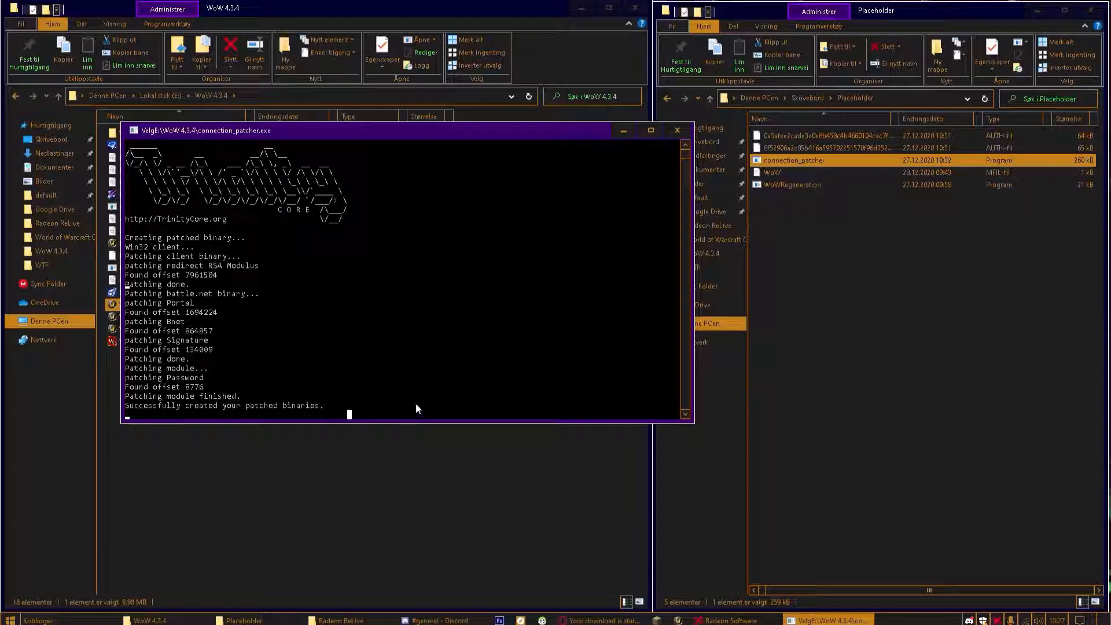
pyautogui.press('Return')
pyautogui.press('Return')
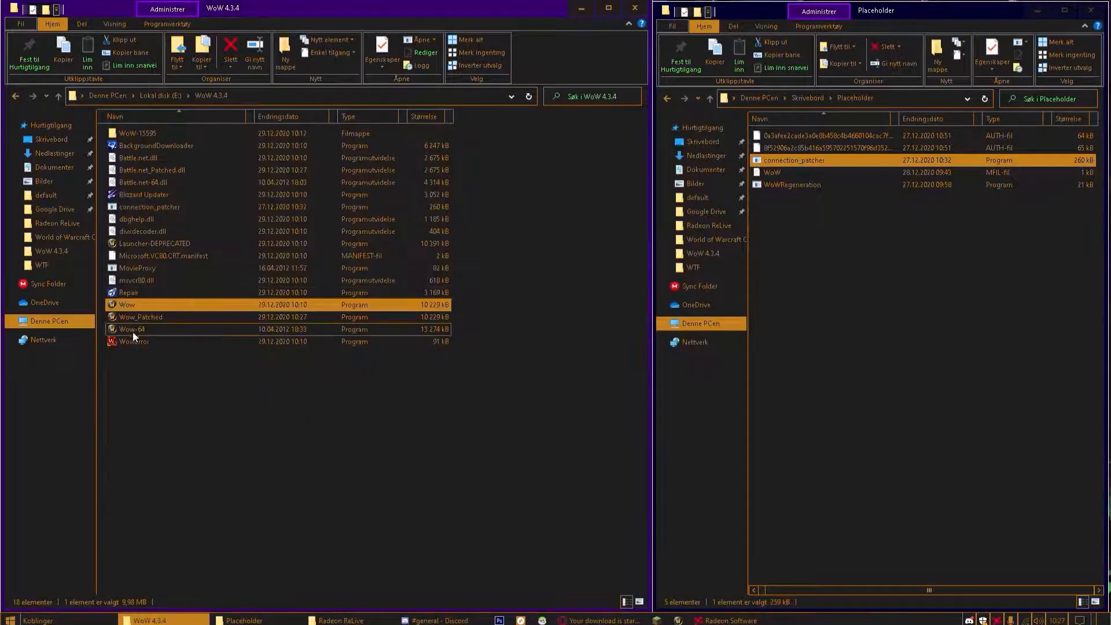
# - Patch the Wow-64 executable by opening it with connection_patcher, and exit the patcher when it finishes
pyautogui.click(135, 332)
pyautogui.moveTo(135, 334); pyautogui.dragTo(187, 208)
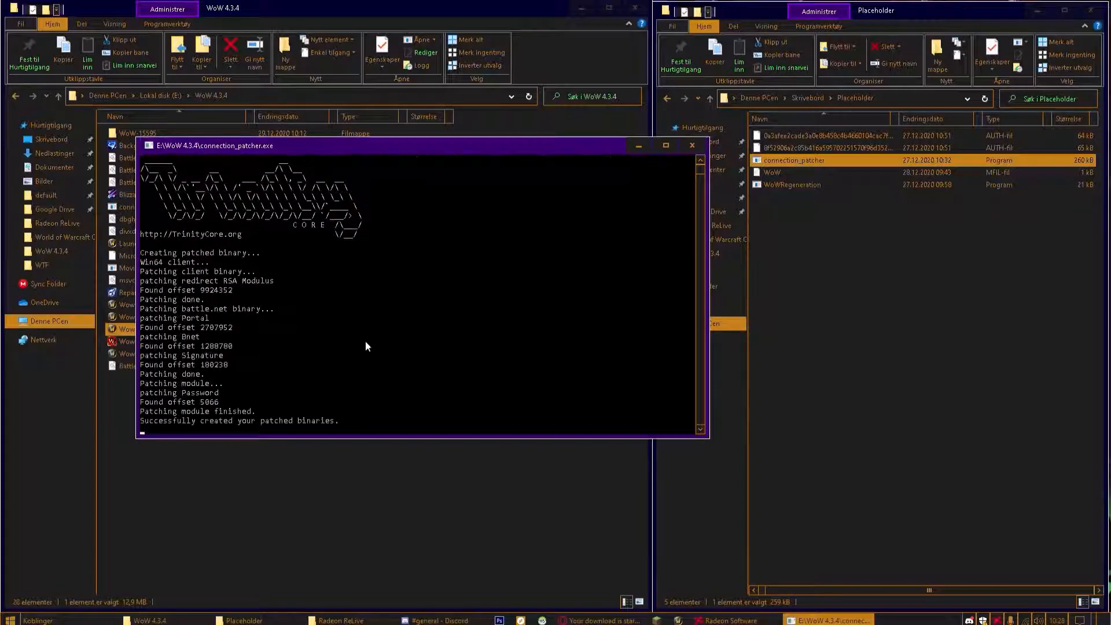
pyautogui.press('Return')
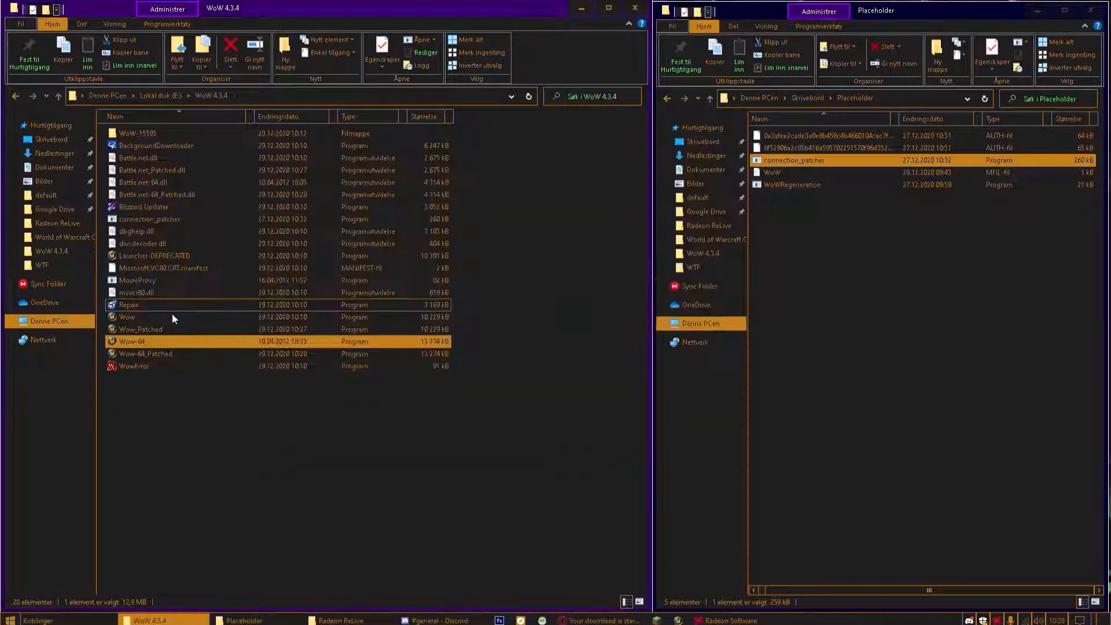
# - Delete the unpatched originals Wow, Wow-64, Battle.net.dll and Battle.net-64.dll from the WoW 4.3.4 folder
pyautogui.click(162, 355)
pyautogui.click(145, 342)
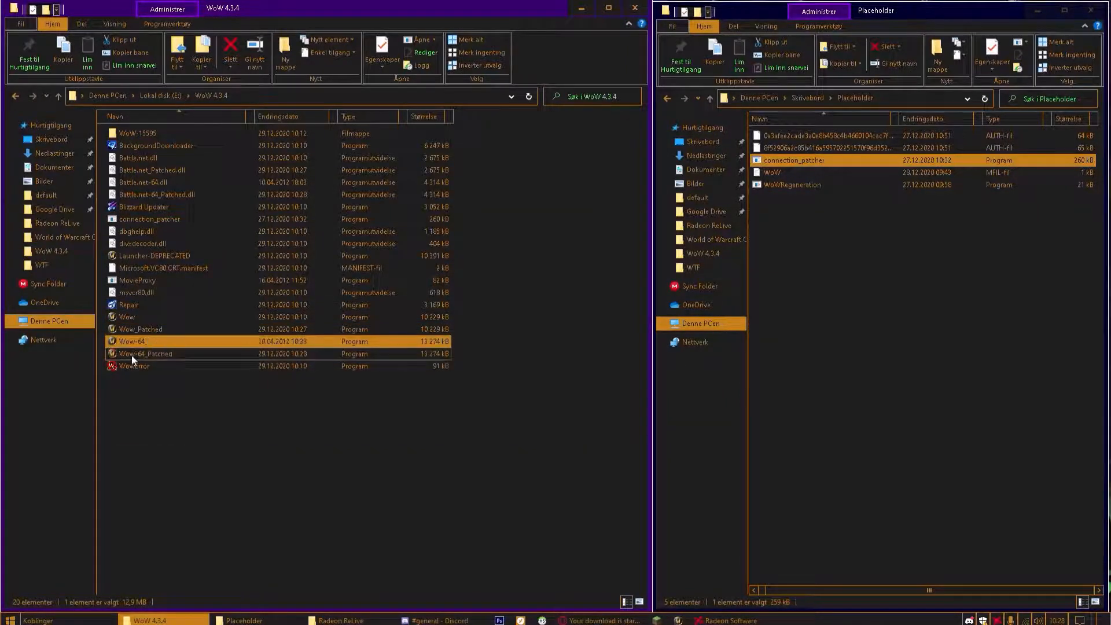
pyautogui.keyDown('ctrl'); pyautogui.click(147, 317); pyautogui.keyUp('ctrl')
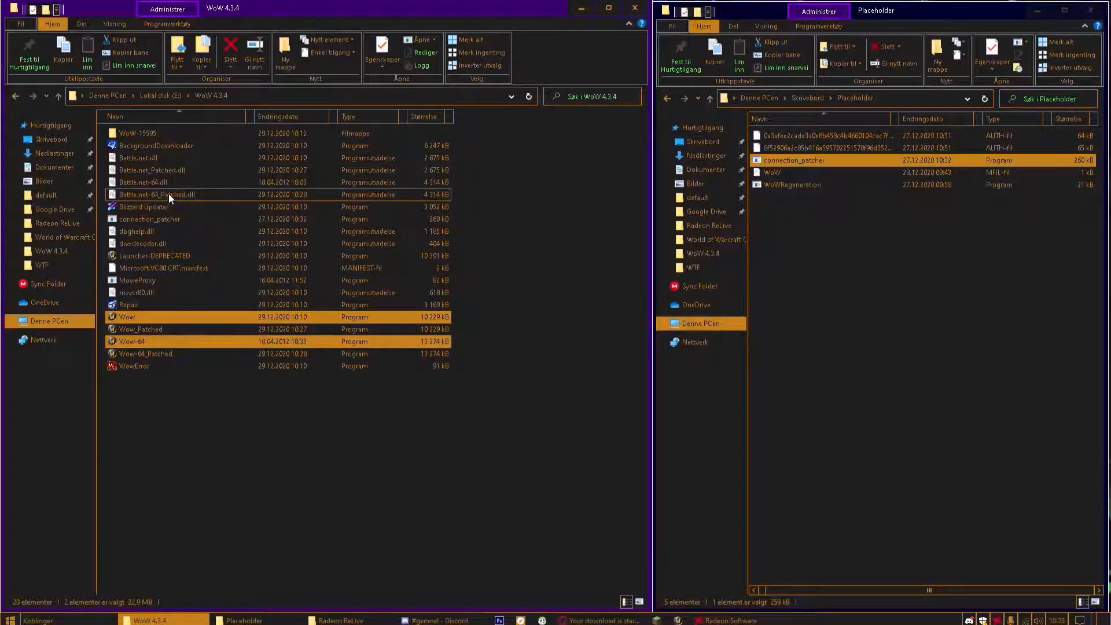
pyautogui.keyDown('ctrl'); pyautogui.click(162, 180); pyautogui.keyUp('ctrl')
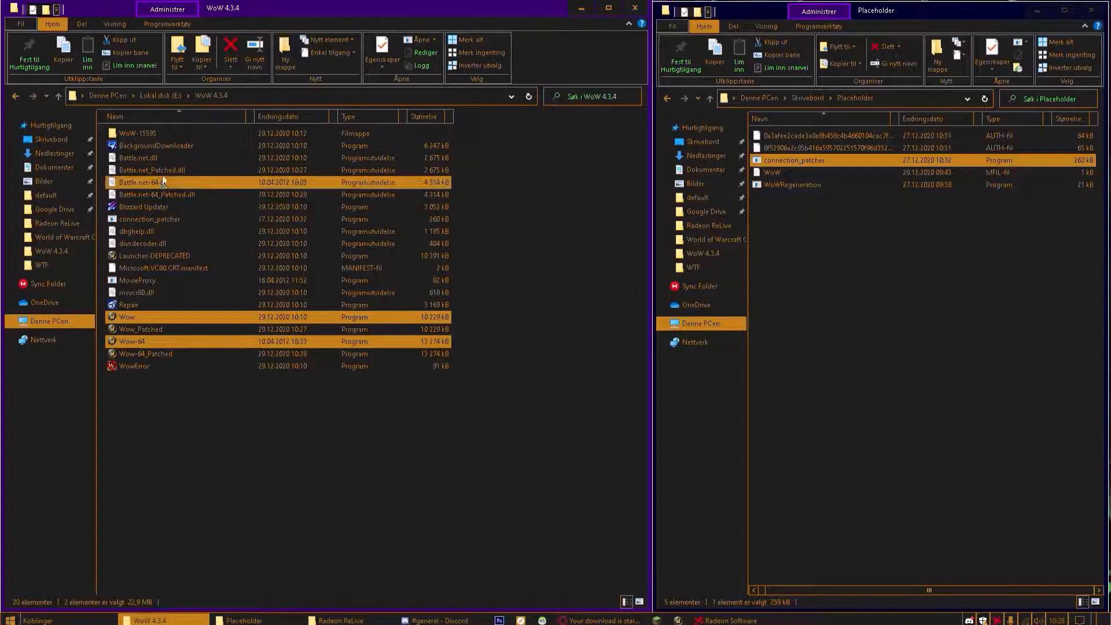
pyautogui.keyDown('ctrl'); pyautogui.click(161, 159); pyautogui.keyUp('ctrl')
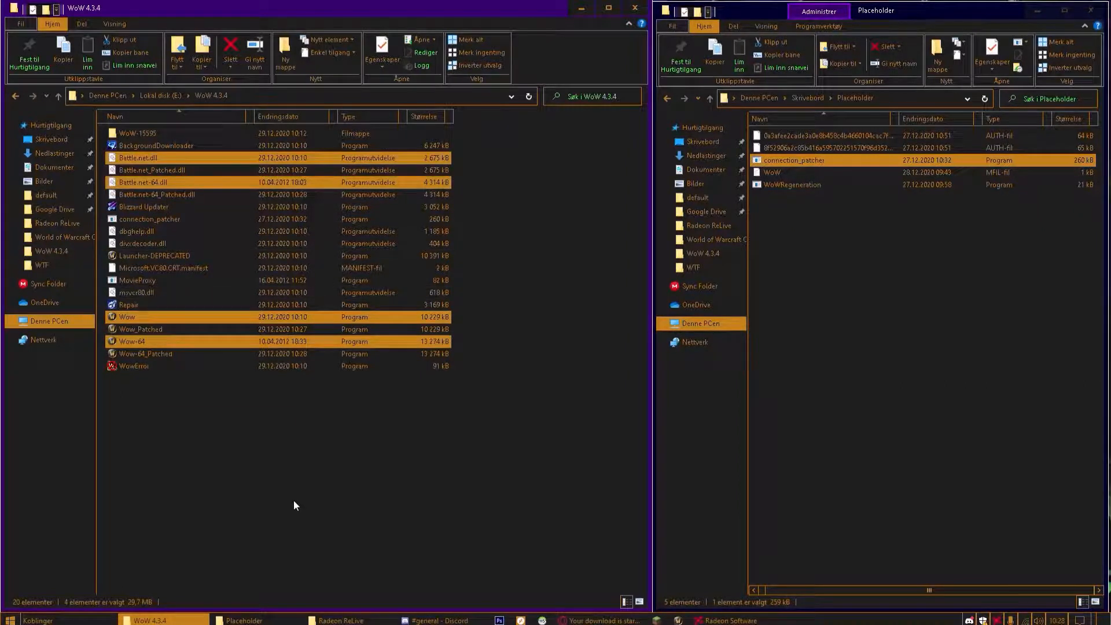
pyautogui.press('Delete')
# - Rename the Wow-64_Patched program to Wow-64
pyautogui.click(153, 307)
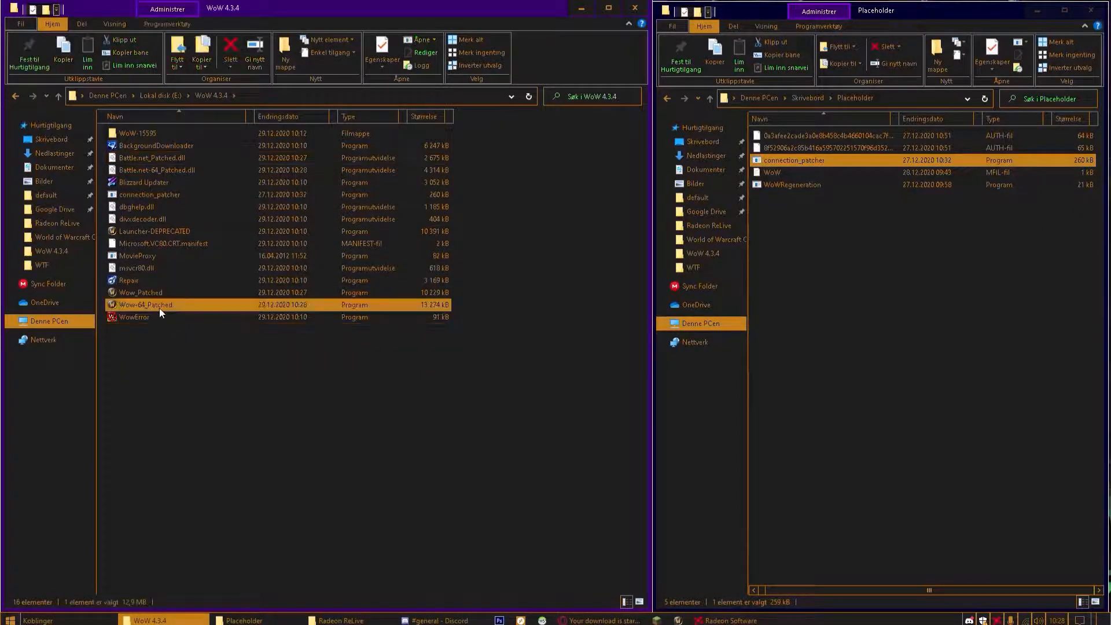
pyautogui.click(157, 305)
pyautogui.press('Delete')
pyautogui.press('Return')
# - Rename the Wow_Patched program to Wow
pyautogui.click(142, 294)
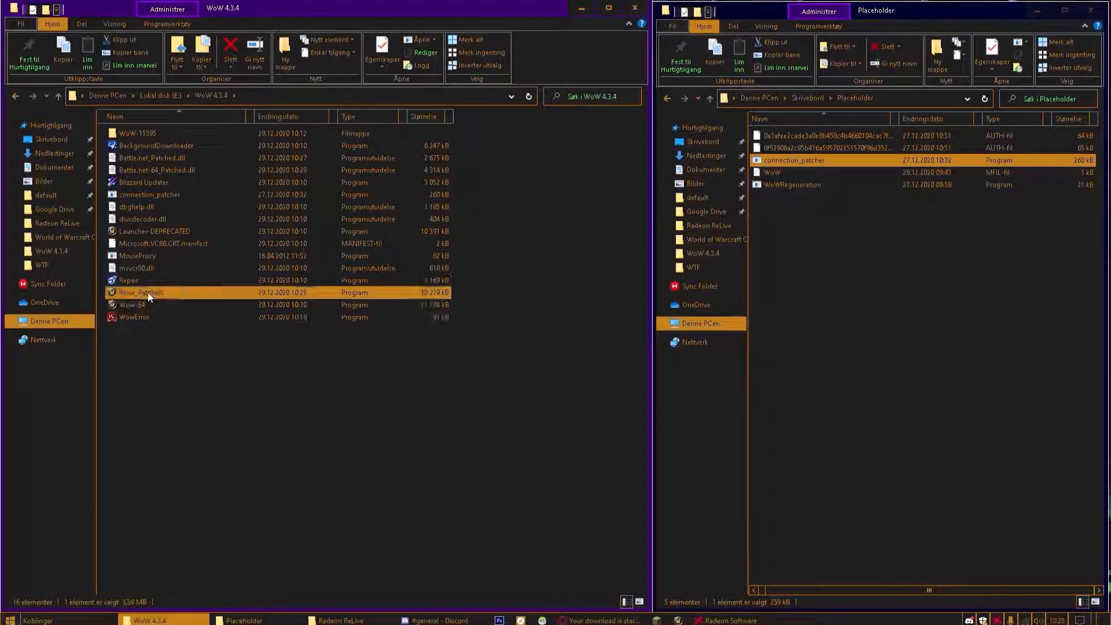
pyautogui.click(147, 294)
pyautogui.moveTo(134, 294); pyautogui.dragTo(179, 295)
pyautogui.press('Delete')
pyautogui.press('Return')
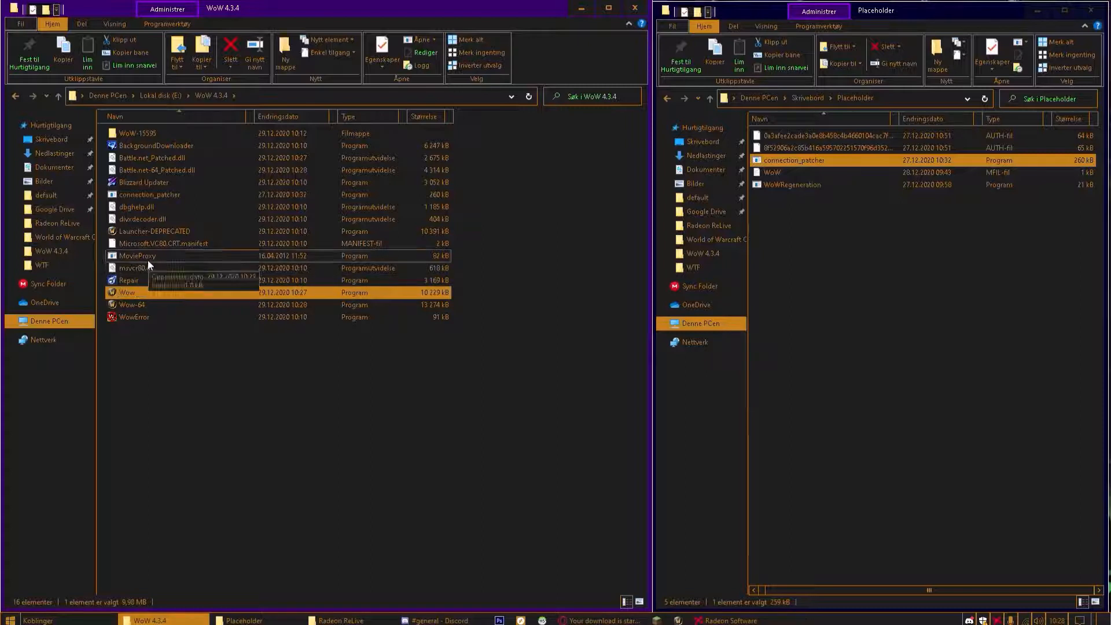
# - Rename Battle.net_Patched.dll to Battle.net.dll
pyautogui.click(153, 158)
pyautogui.click(175, 161)
pyautogui.click(174, 158)
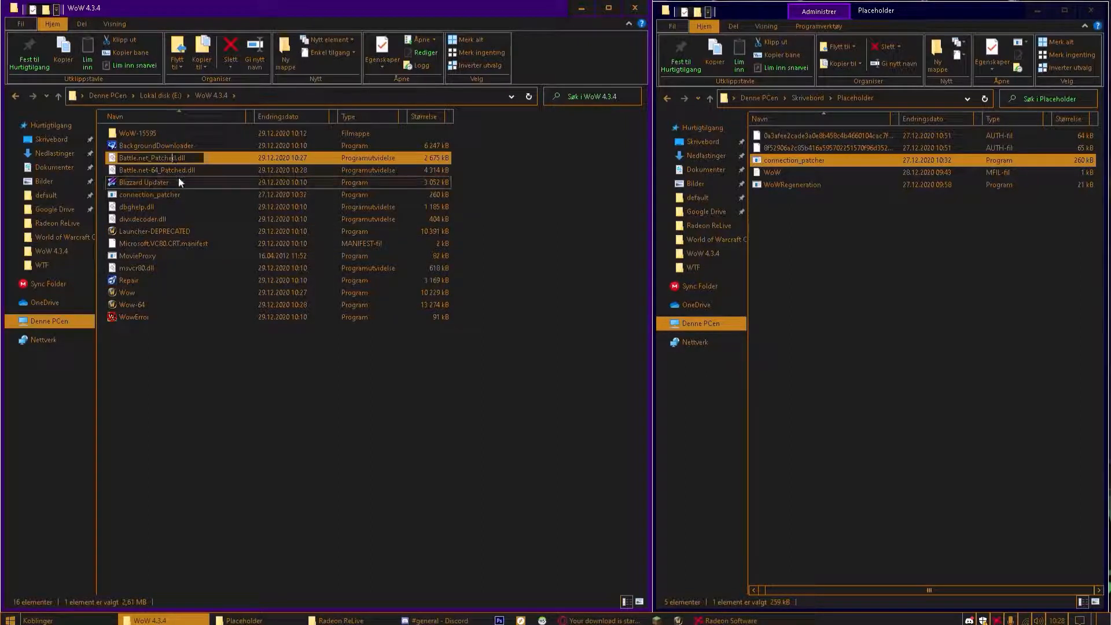
pyautogui.press('BackSpace')
pyautogui.press('BackSpace')
pyautogui.press('BackSpace')
pyautogui.press('BackSpace')
pyautogui.press('BackSpace')
pyautogui.press('BackSpace')
pyautogui.press('BackSpace')
pyautogui.press('BackSpace')
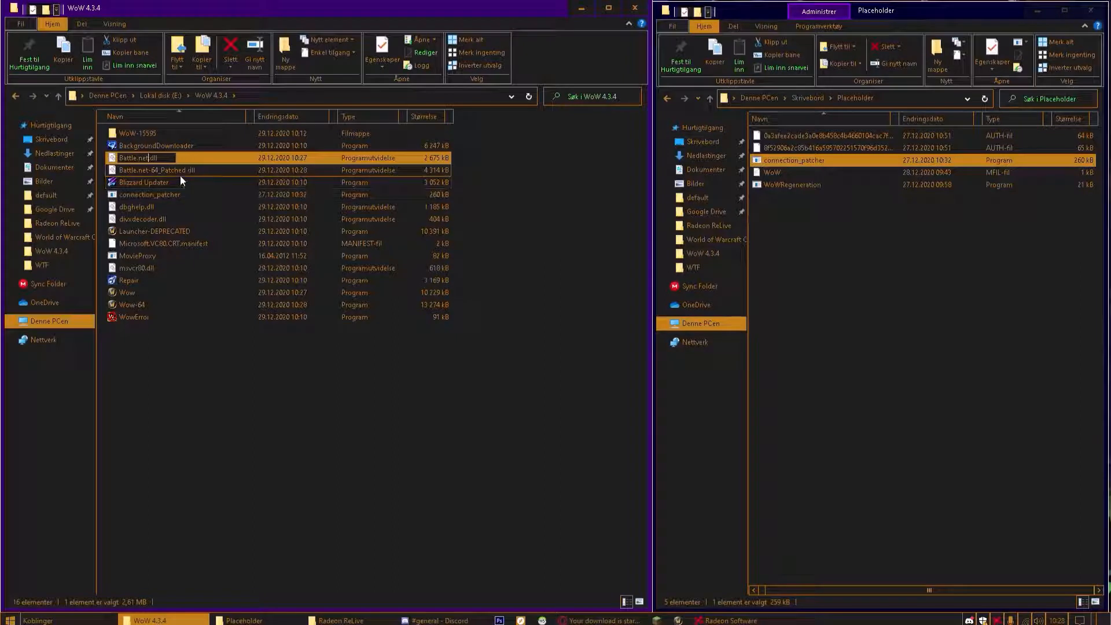
pyautogui.press('Return')
pyautogui.click(132, 293)
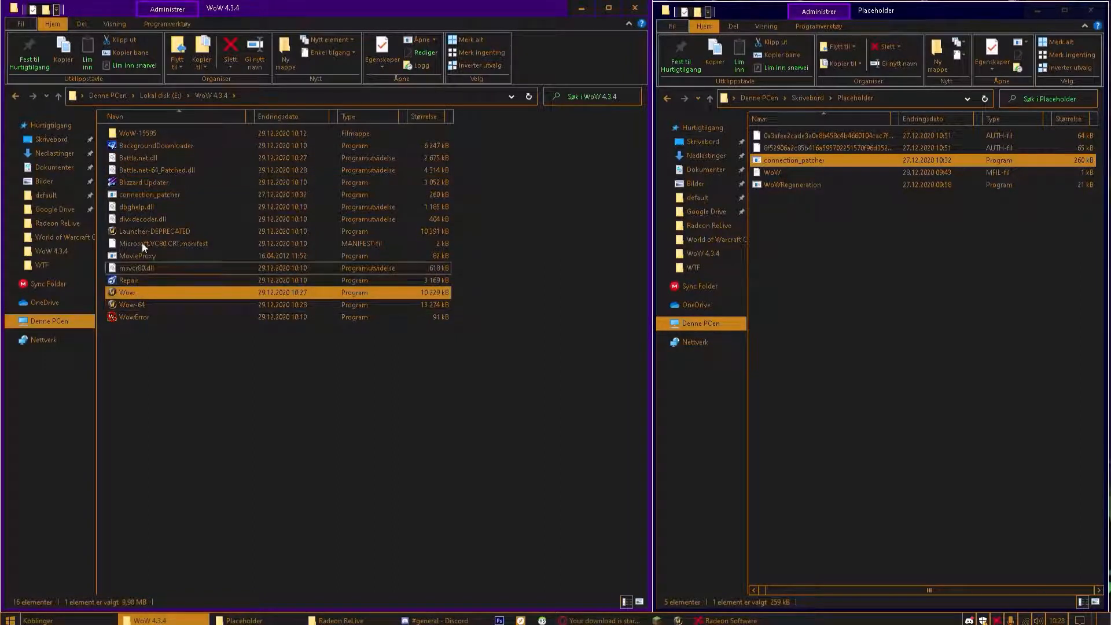
pyautogui.click(156, 160)
pyautogui.click(152, 303)
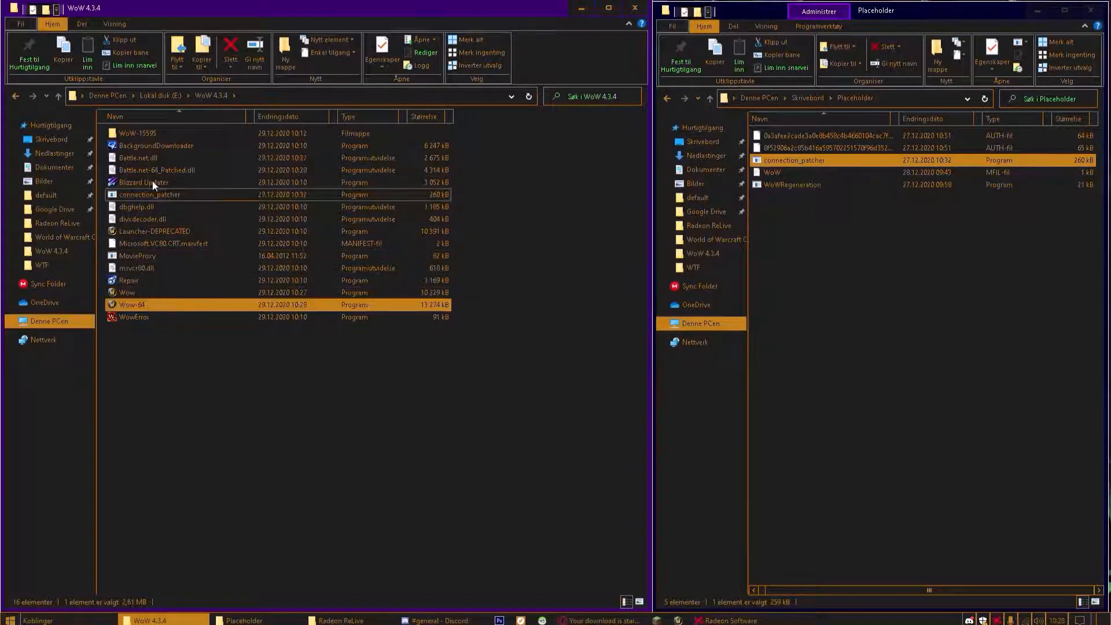
pyautogui.click(160, 156)
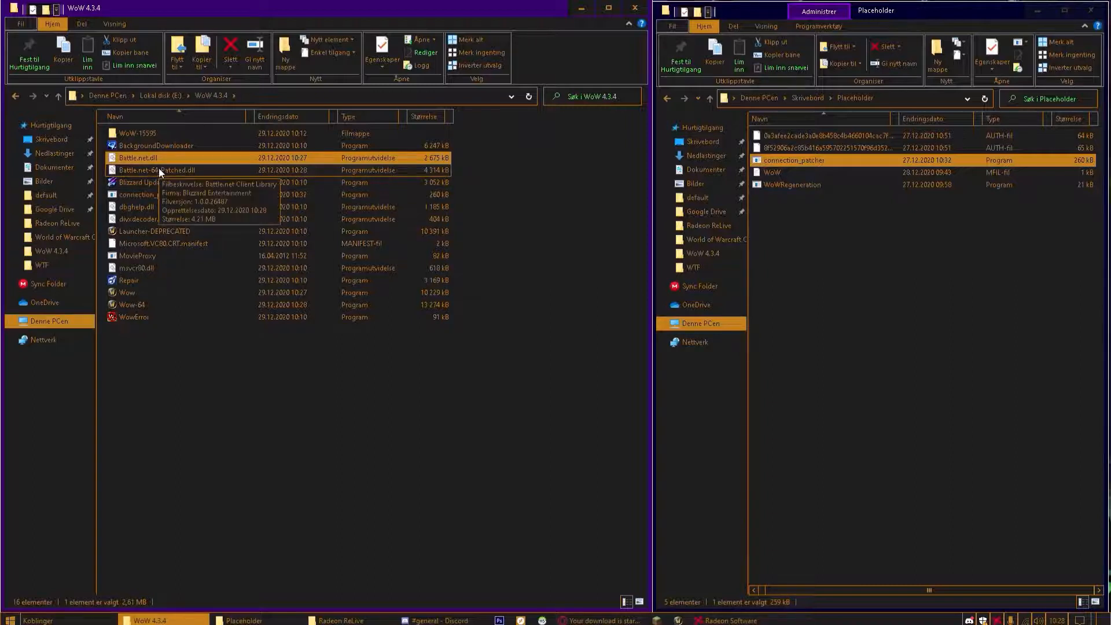
# - Rename Battle.net-64_Patched.dll to Battle.net-64.dll
pyautogui.click(163, 174)
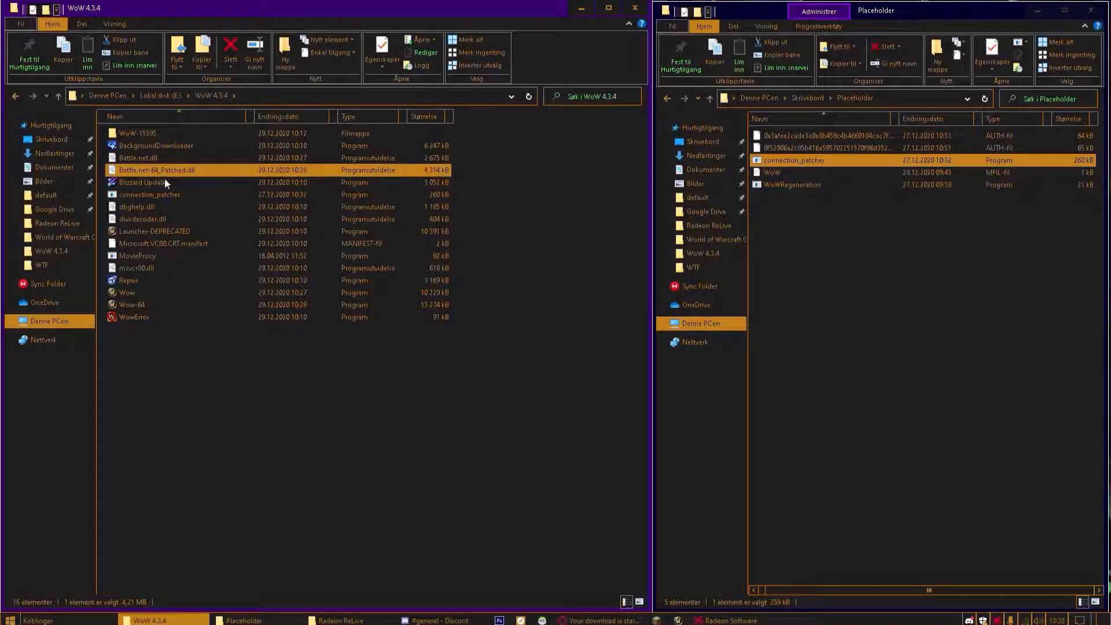
pyautogui.press('F2')
pyautogui.moveTo(158, 171); pyautogui.dragTo(185, 171)
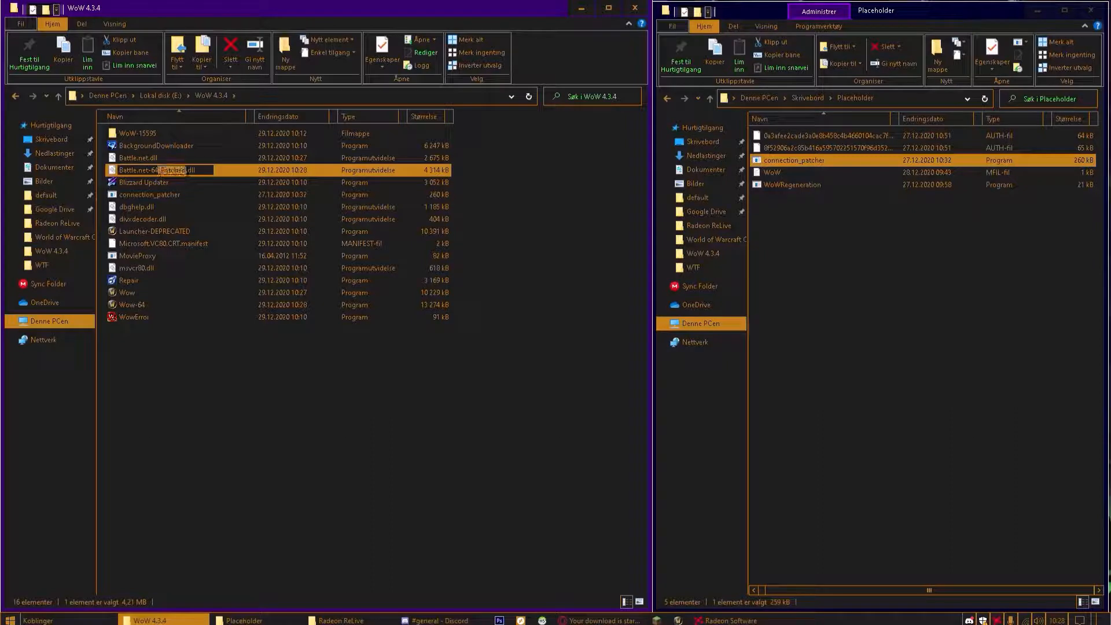
pyautogui.press('Delete')
pyautogui.press('Return')
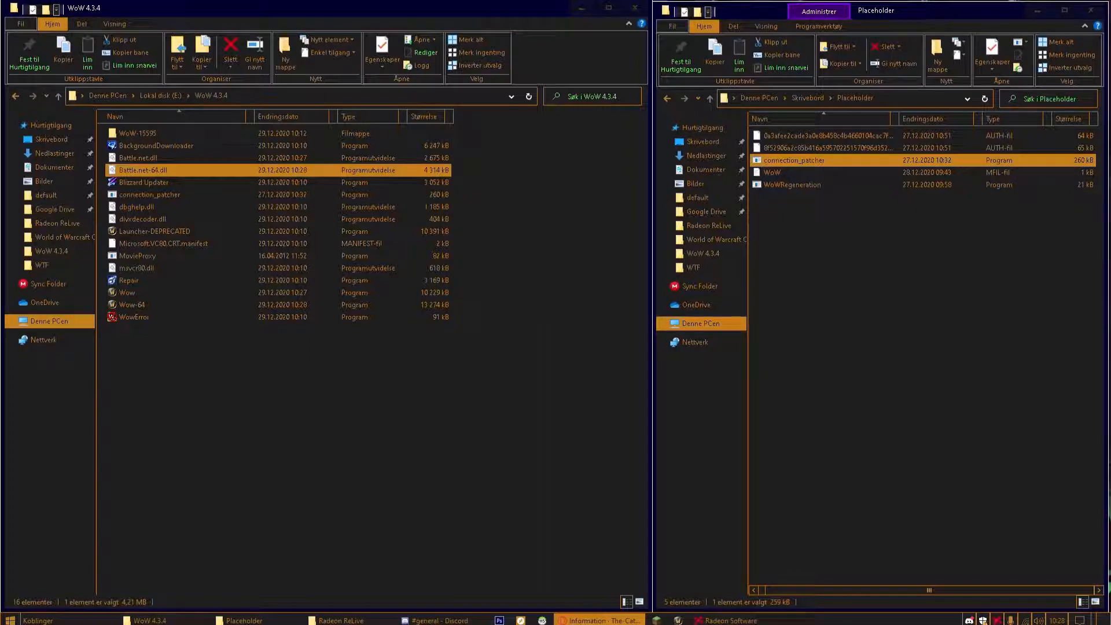
# - Copy the WoW MFIL file from the Placeholder folder into the WoW 4.3.4 folder
pyautogui.click(909, 292)
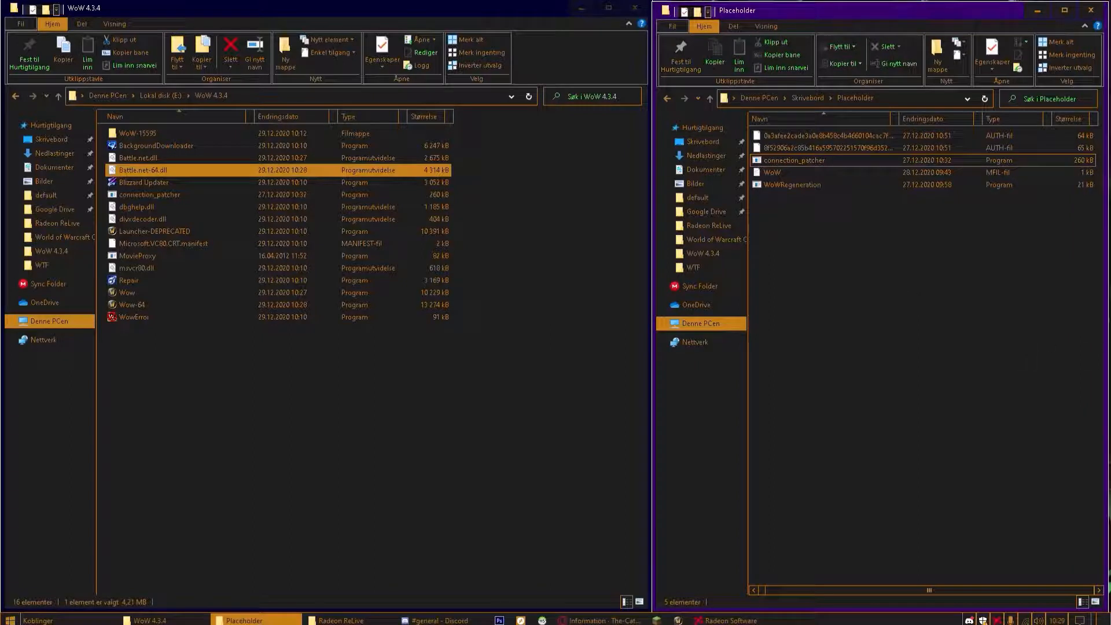
pyautogui.click(799, 176)
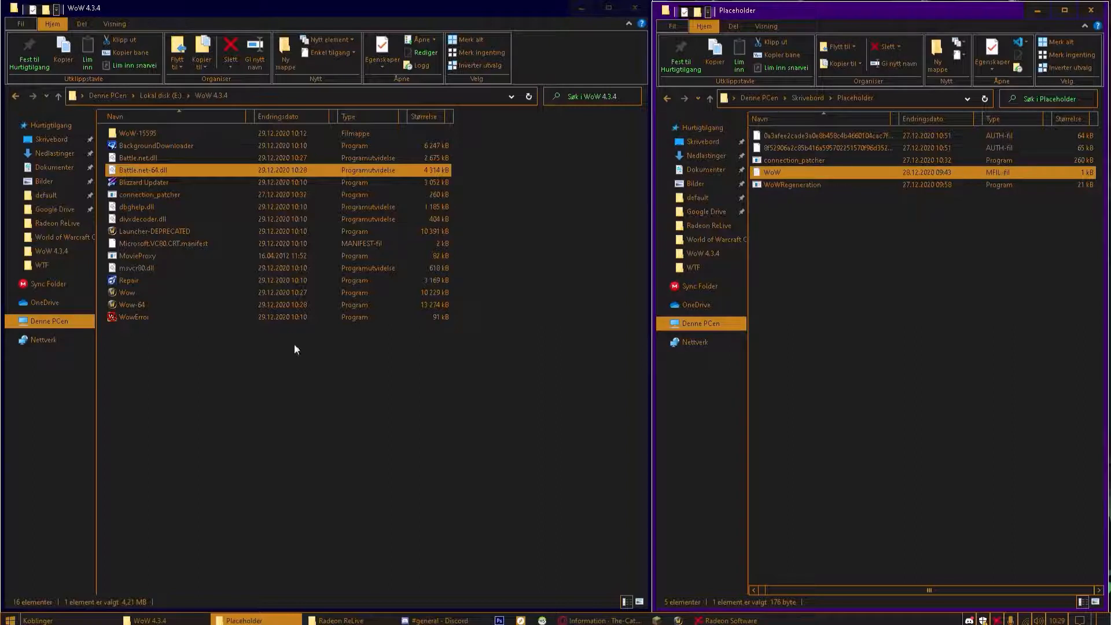
pyautogui.click(224, 373)
pyautogui.hotkey('ctrl', 'v')
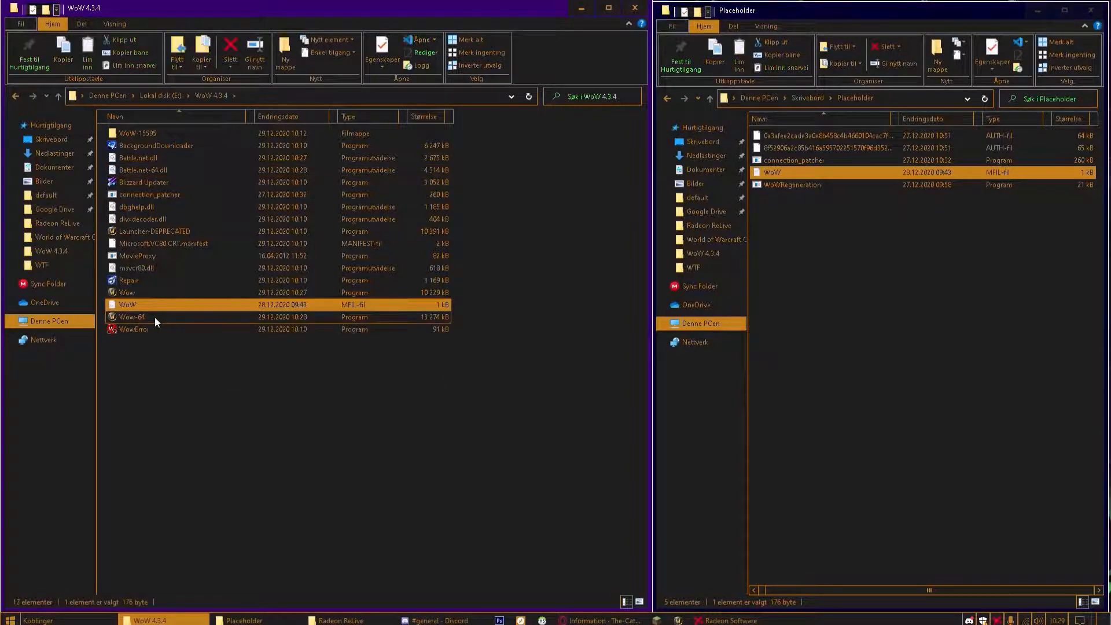
# - Open the copied WoW.mfil in Visual Studio Code, check its location and manifest_partial lines, and close it
pyautogui.rightClick(141, 307)
pyautogui.click(172, 319)
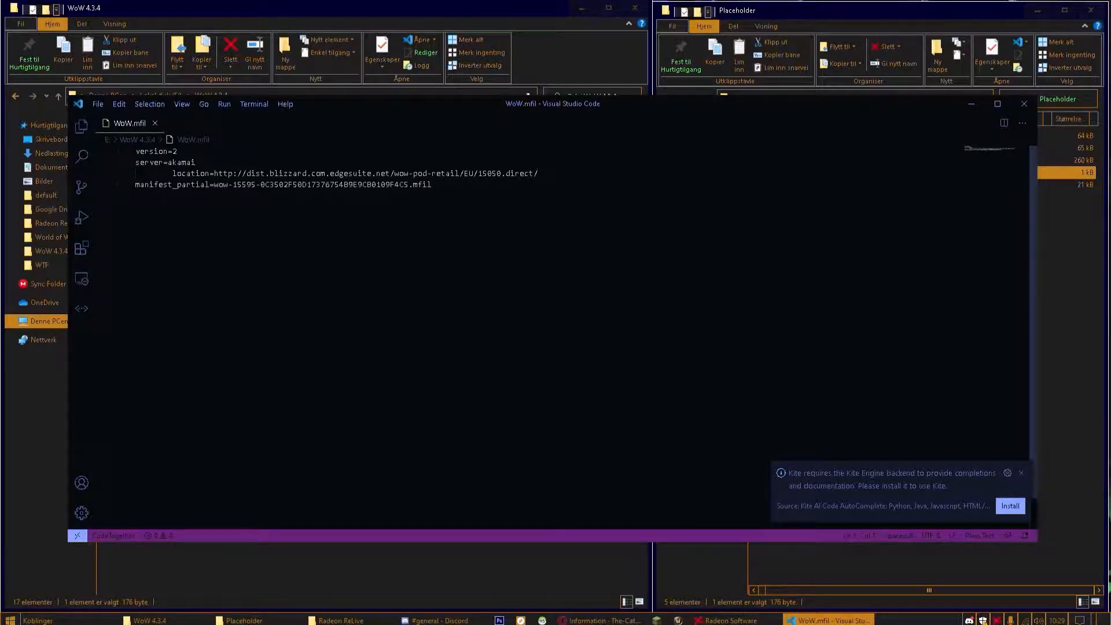
pyautogui.moveTo(173, 174); pyautogui.dragTo(451, 186)
pyautogui.click(464, 188)
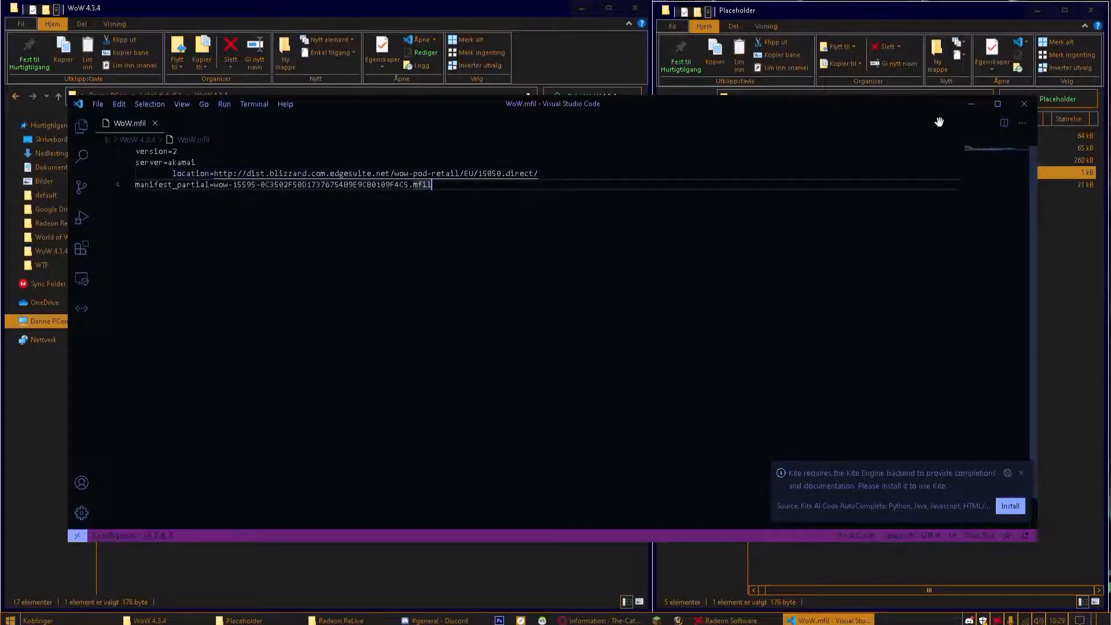
pyautogui.click(1014, 108)
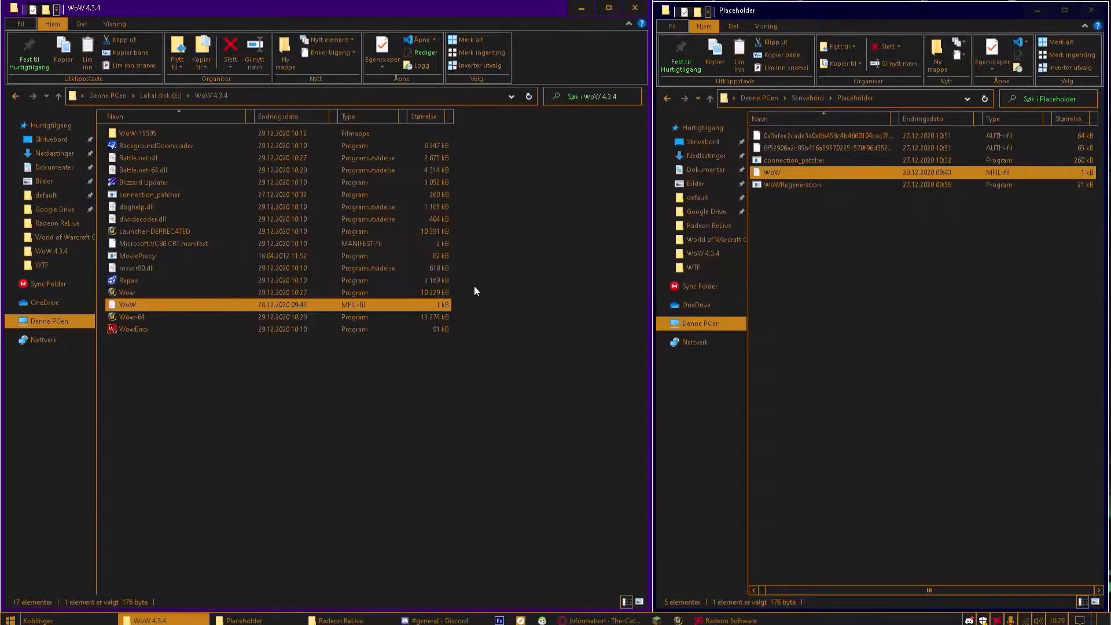
# - Copy the two AUTH files from the Placeholder folder into the WoW 4.3.4 folder
pyautogui.click(836, 147)
pyautogui.keyDown('shift'); pyautogui.click(851, 137); pyautogui.keyUp('shift')
pyautogui.moveTo(851, 138); pyautogui.dragTo(213, 363)
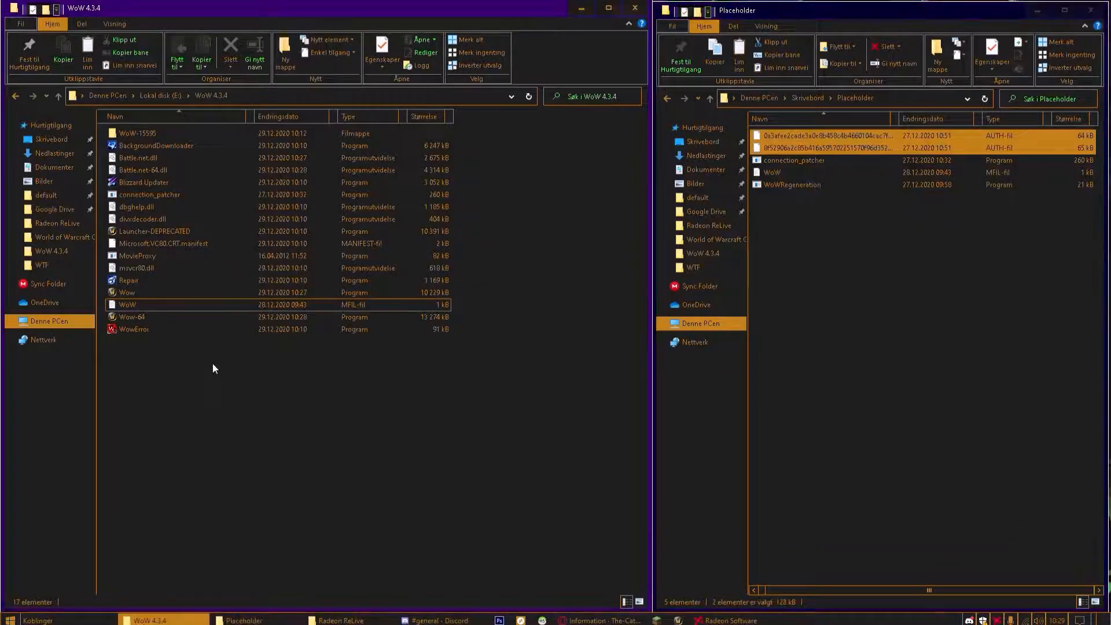
pyautogui.click(311, 410)
pyautogui.rightClick(312, 410)
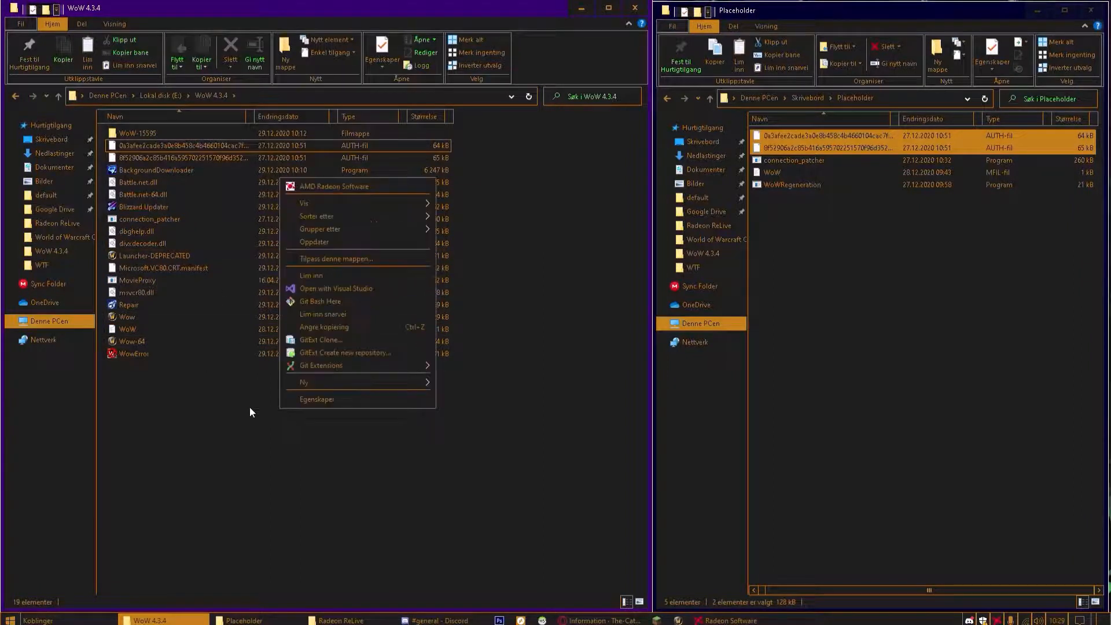
pyautogui.click(228, 405)
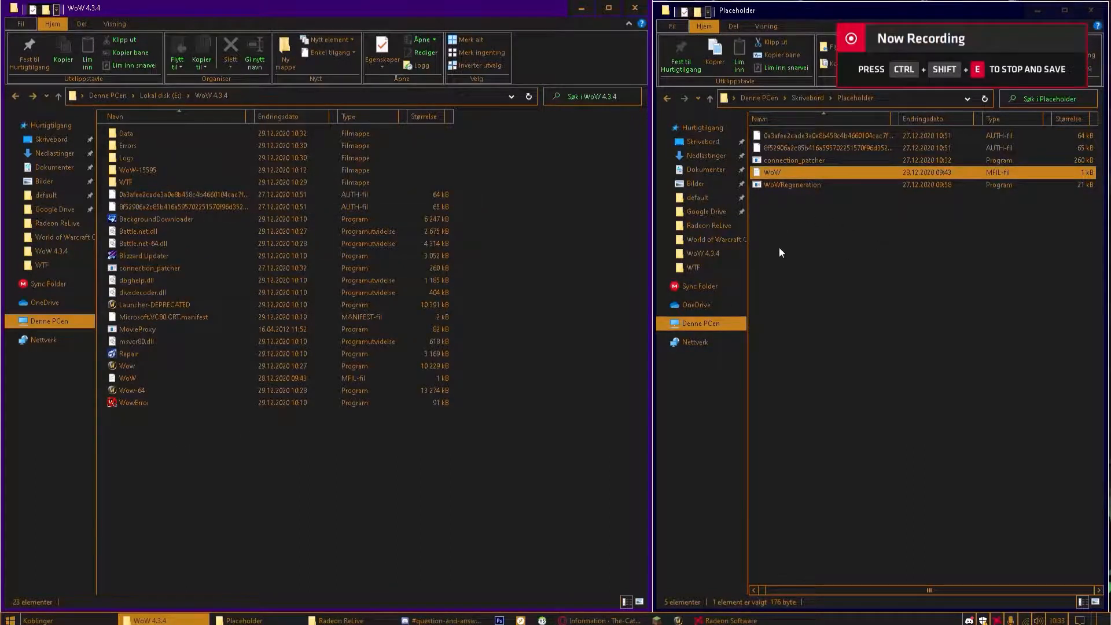
# - Try launching the Wow-64 program from the WoW 4.3.4 folder and dismiss the resulting dialog
pyautogui.click(159, 377)
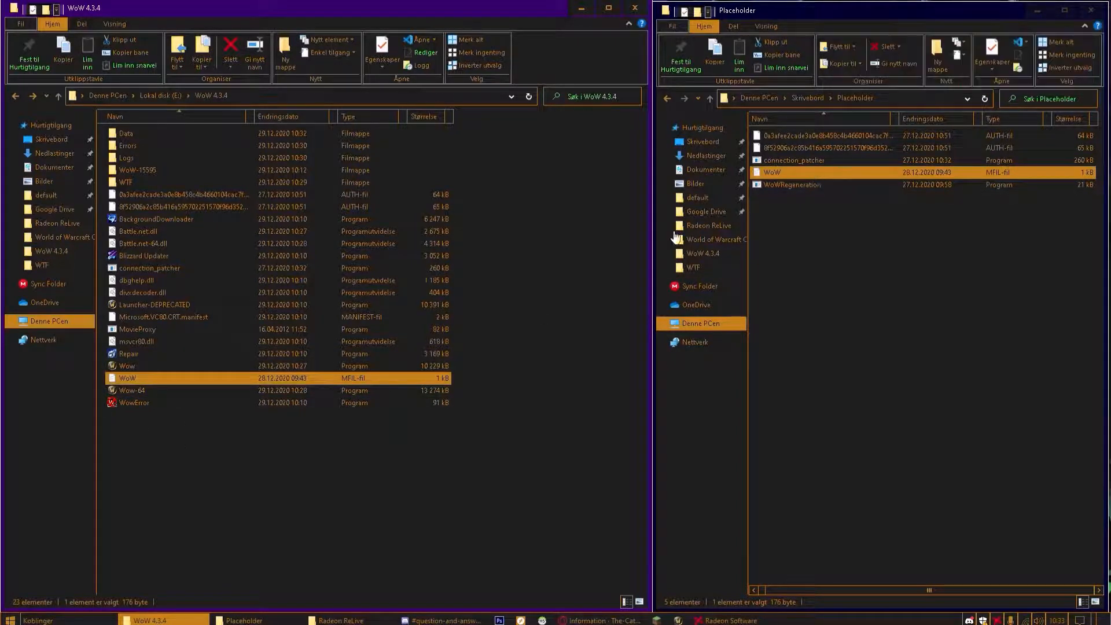
pyautogui.doubleClick(156, 391)
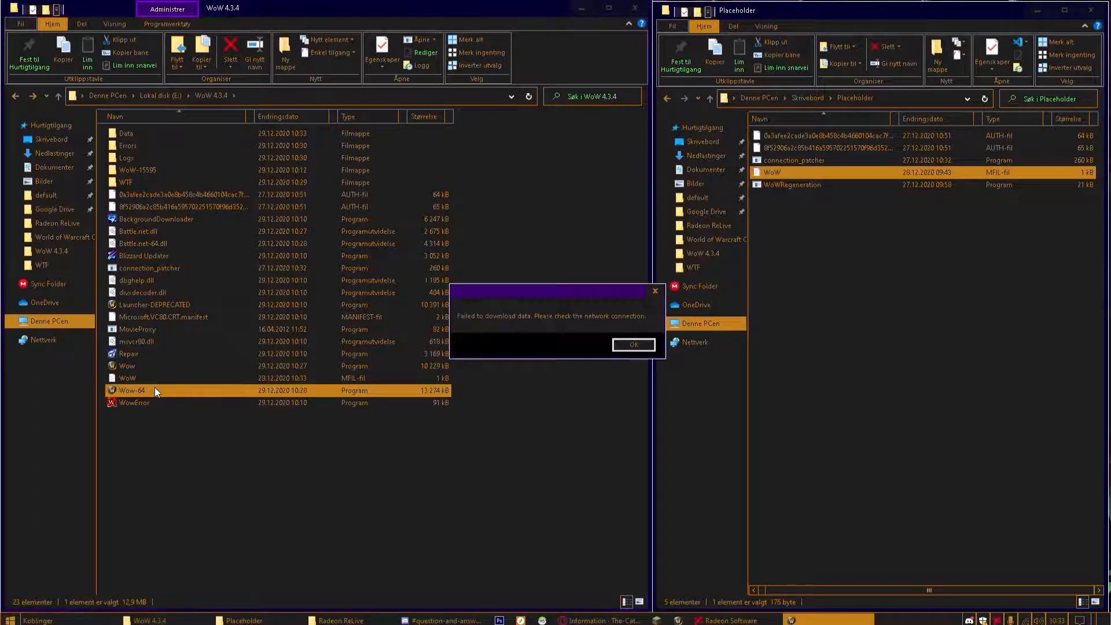
pyautogui.click(624, 346)
# - Reopen WoW.mfil from the WoW 4.3.4 folder and examine its server, location and manifest entries, then put the editor aside
pyautogui.click(321, 380)
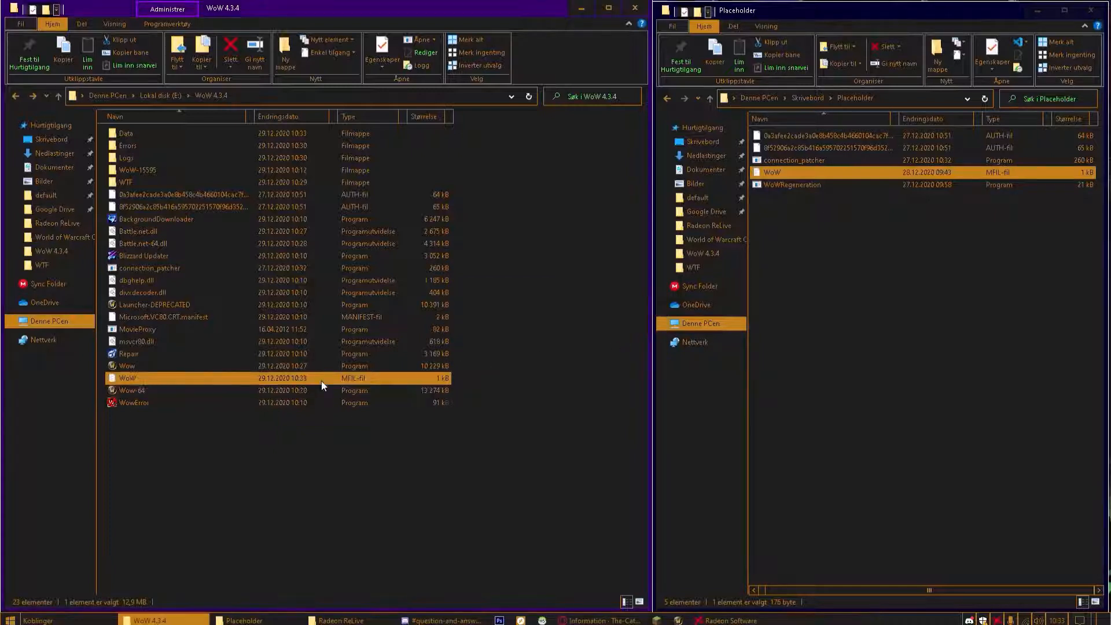
pyautogui.doubleClick(321, 381)
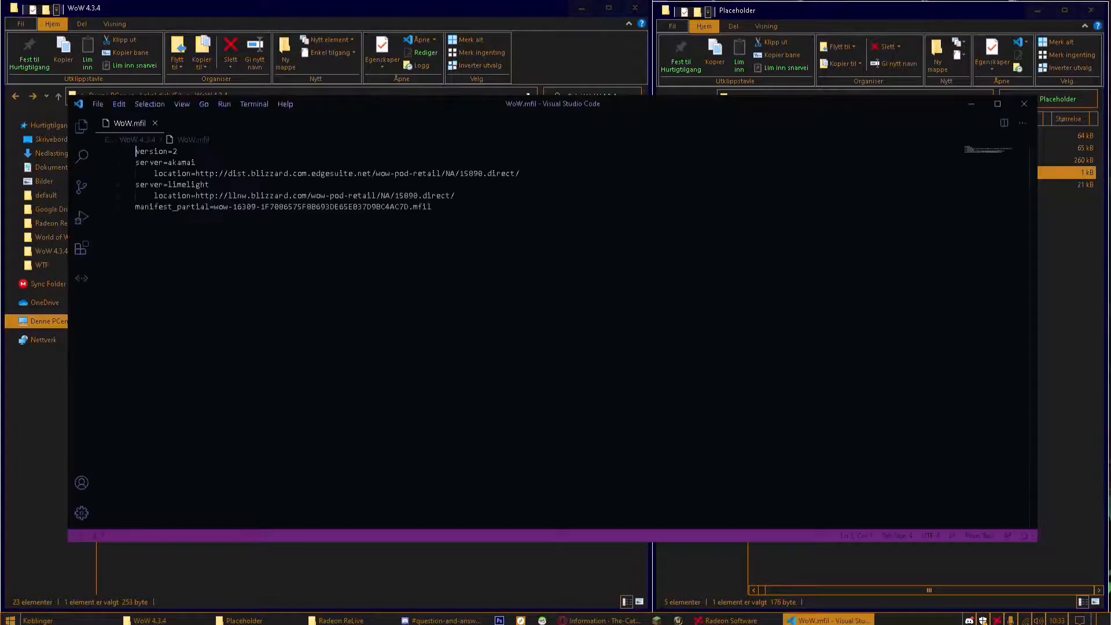
pyautogui.moveTo(435, 207); pyautogui.dragTo(89, 169)
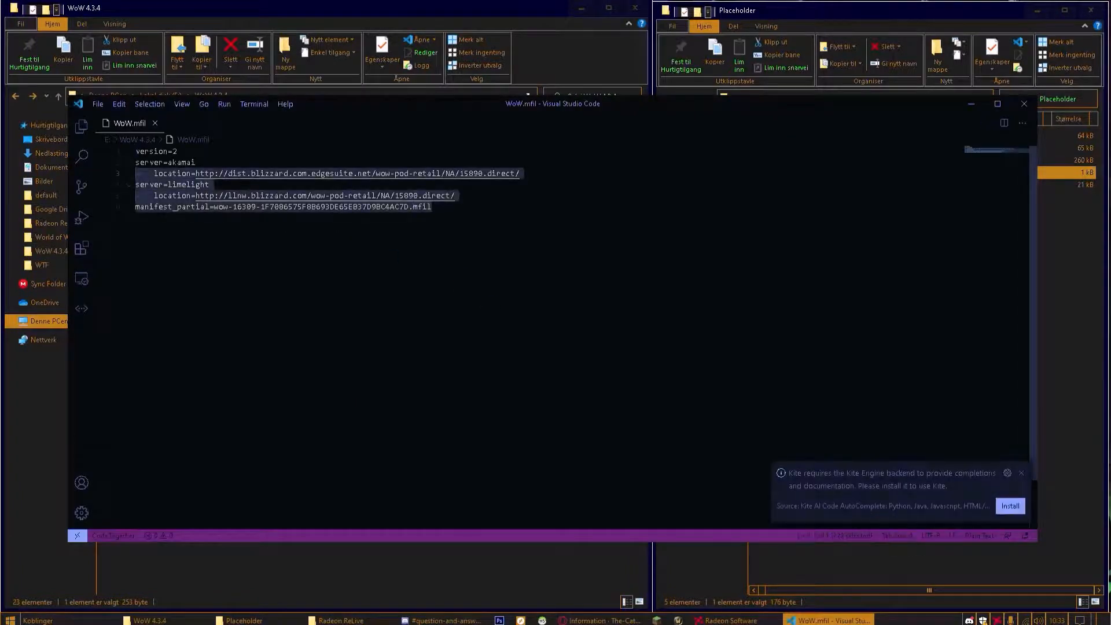
pyautogui.click(428, 207)
pyautogui.click(972, 104)
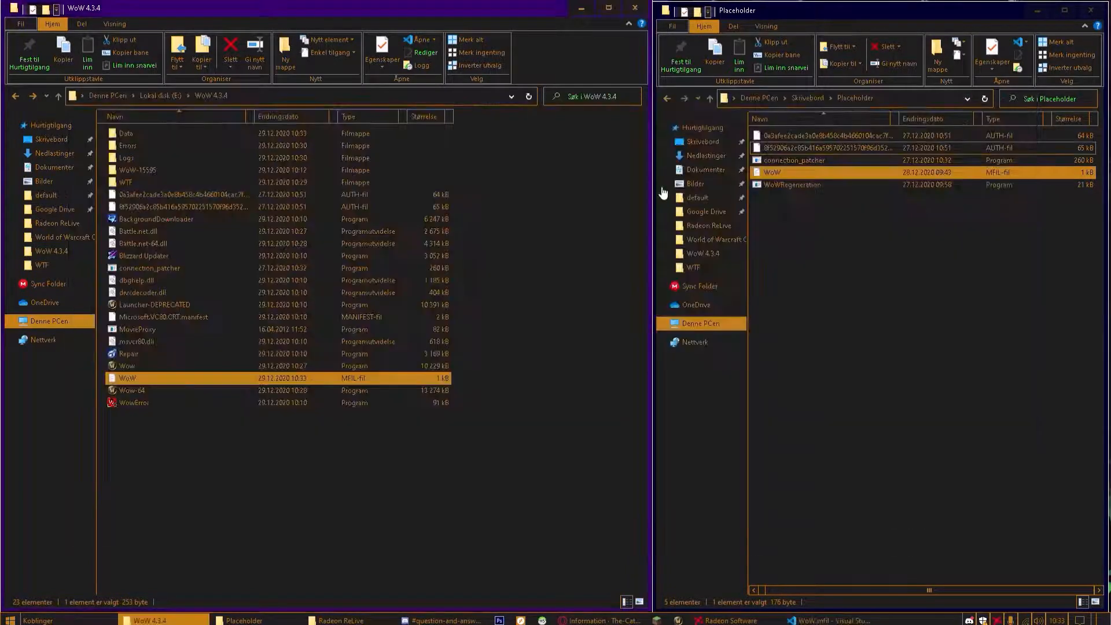
# - Open Config.wtf in the WTF folder and add the lines SET patchlist "127.0.0.1" and SET portal "127.0.0.1" below the locale line
pyautogui.doubleClick(142, 182)
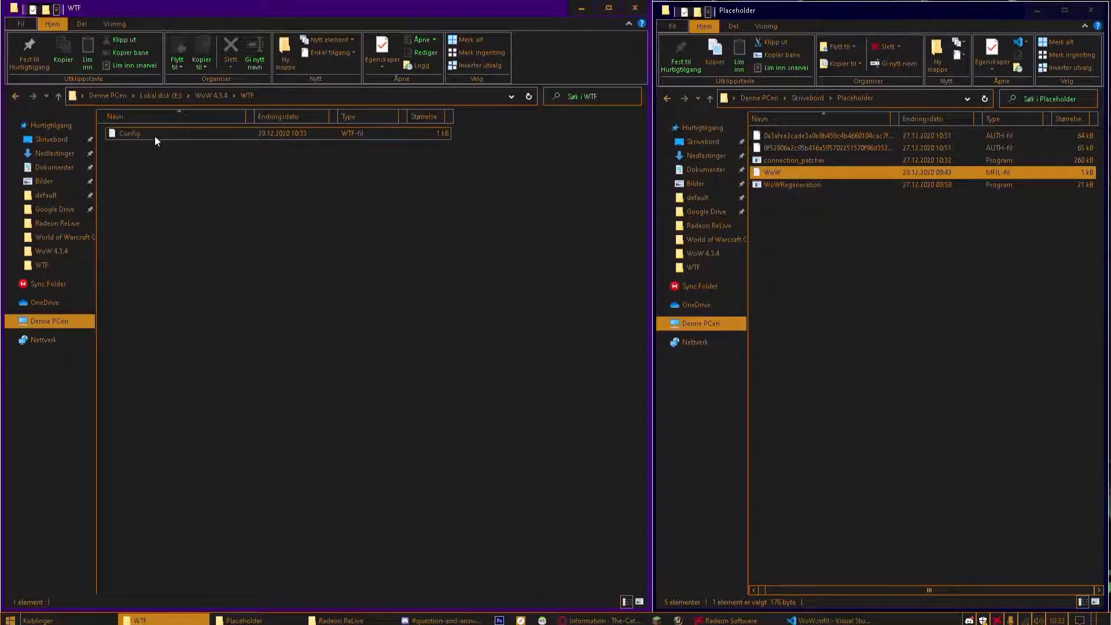
pyautogui.hotkey('alt', 'Left')
pyautogui.doubleClick(141, 182)
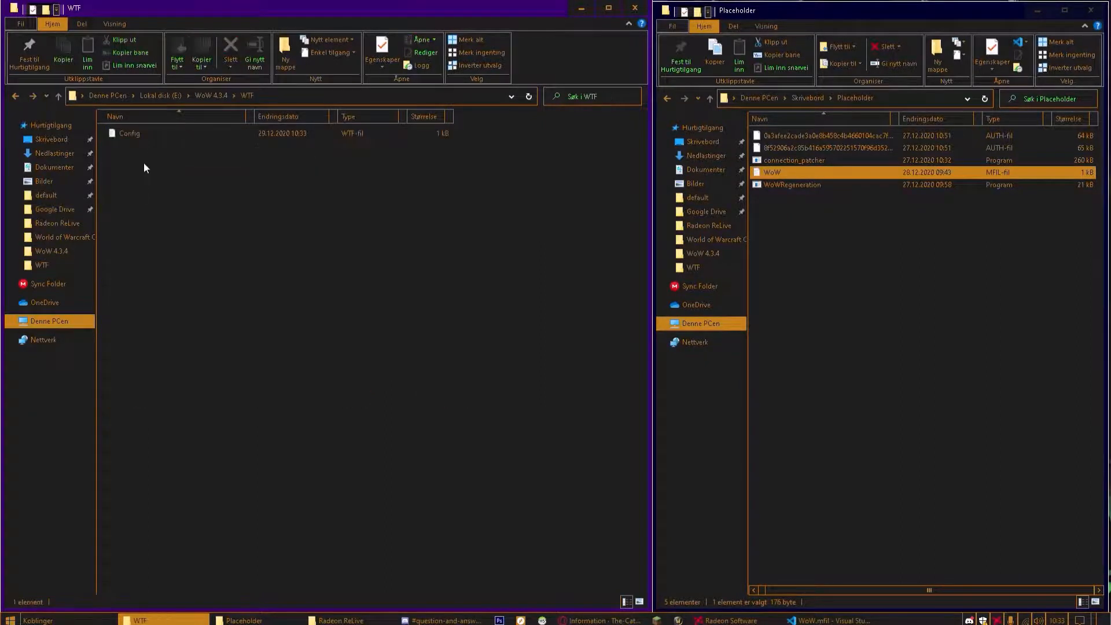
pyautogui.doubleClick(152, 134)
pyautogui.click(405, 163)
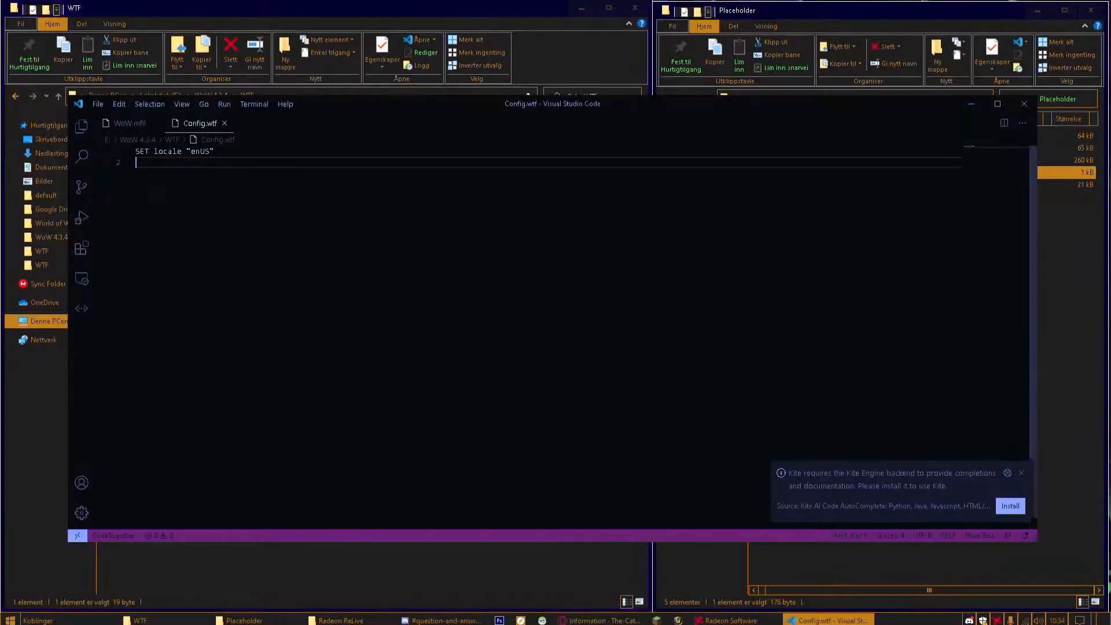
pyautogui.write('SET patchlist "127.0.0.1" SET portal "127.0.0.1"')
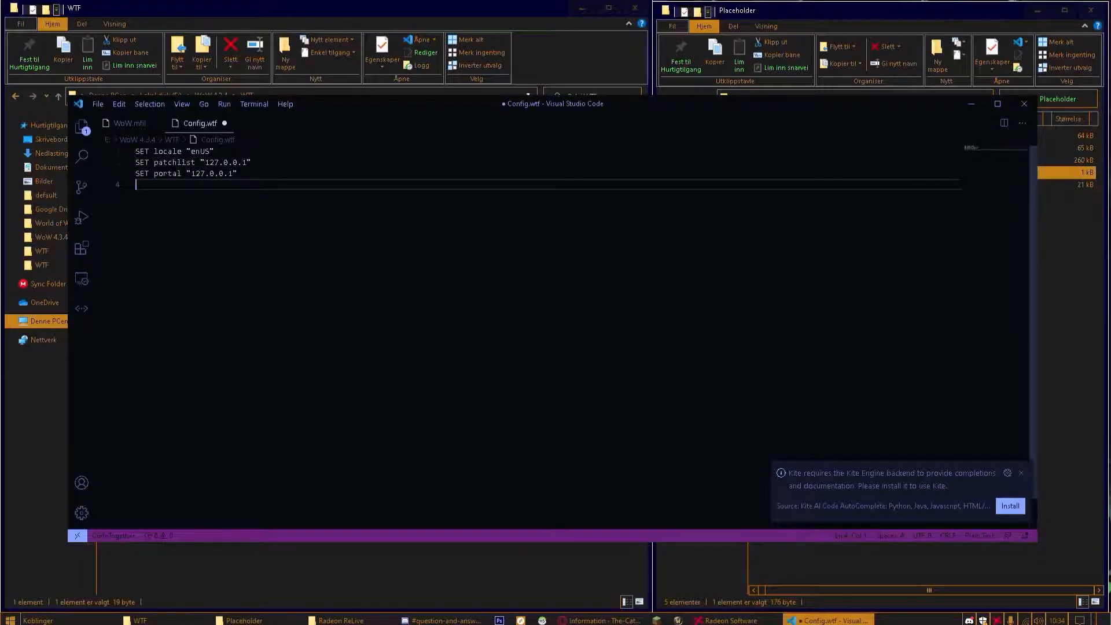
pyautogui.press('BackSpace')
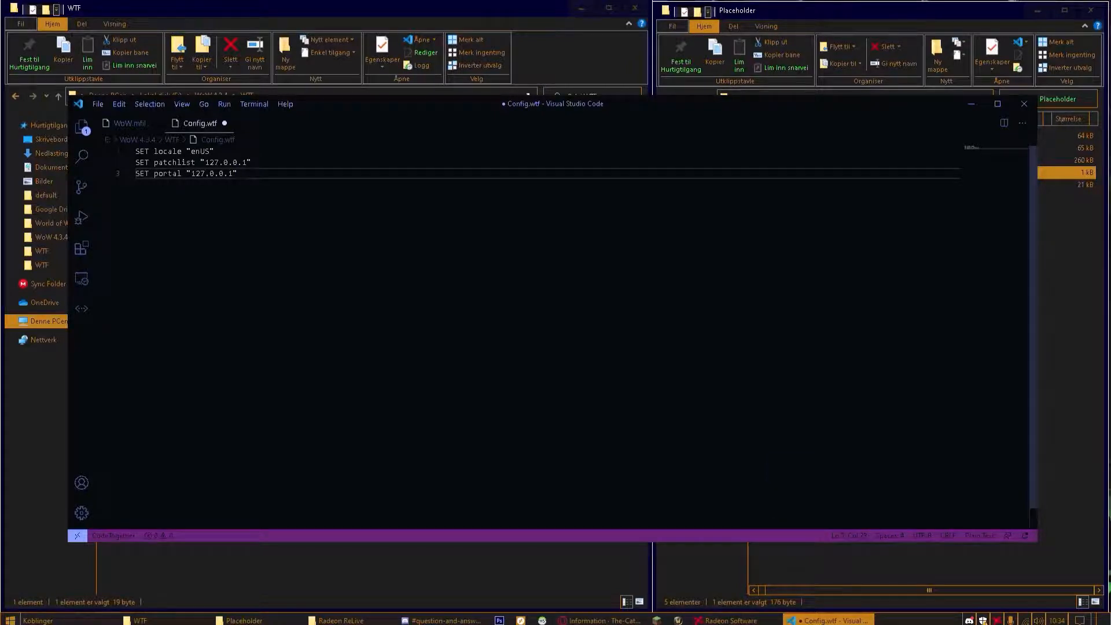
# - Save Config.wtf, close the editor, and return to the WoW 4.3.4 folder
pyautogui.hotkey('ctrl', 's')
pyautogui.click(1025, 104)
pyautogui.press('BackSpace')
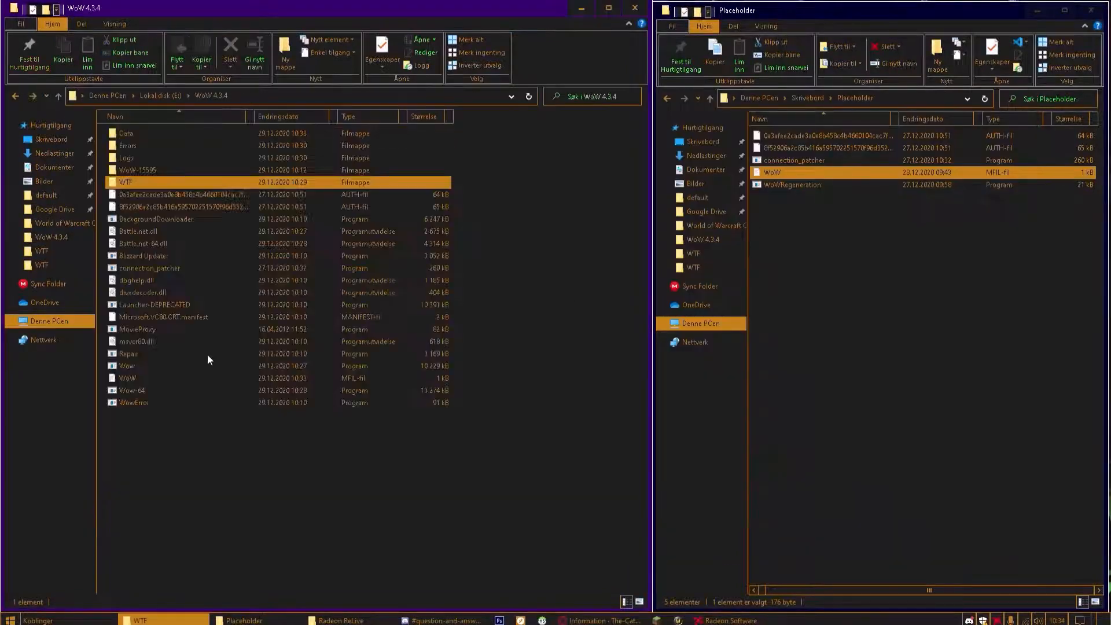
# - Replace the entire contents of WoW.mfil in the WoW 4.3.4 folder with the text of the Placeholder folder's WoW.mfil, save it and close the editor
pyautogui.doubleClick(176, 381)
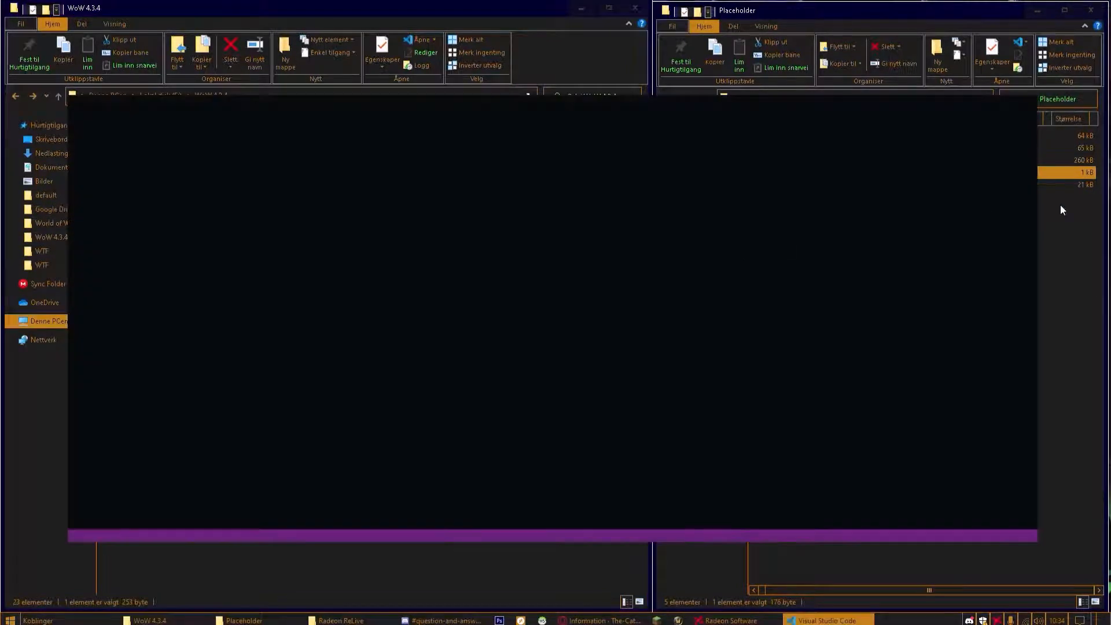
pyautogui.click(1060, 204)
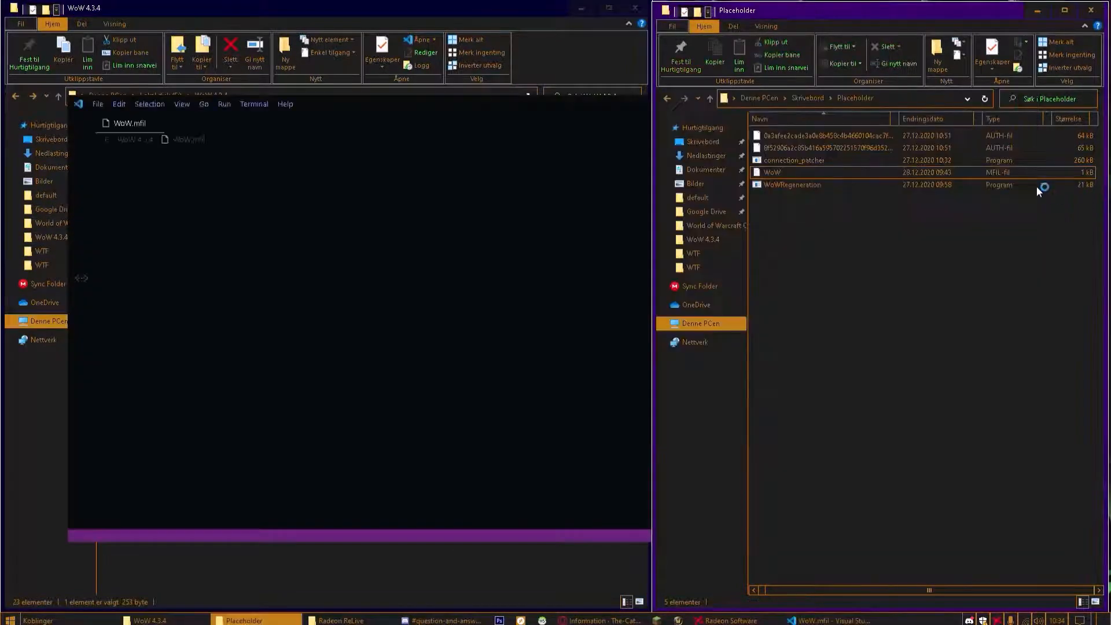
pyautogui.doubleClick(908, 177)
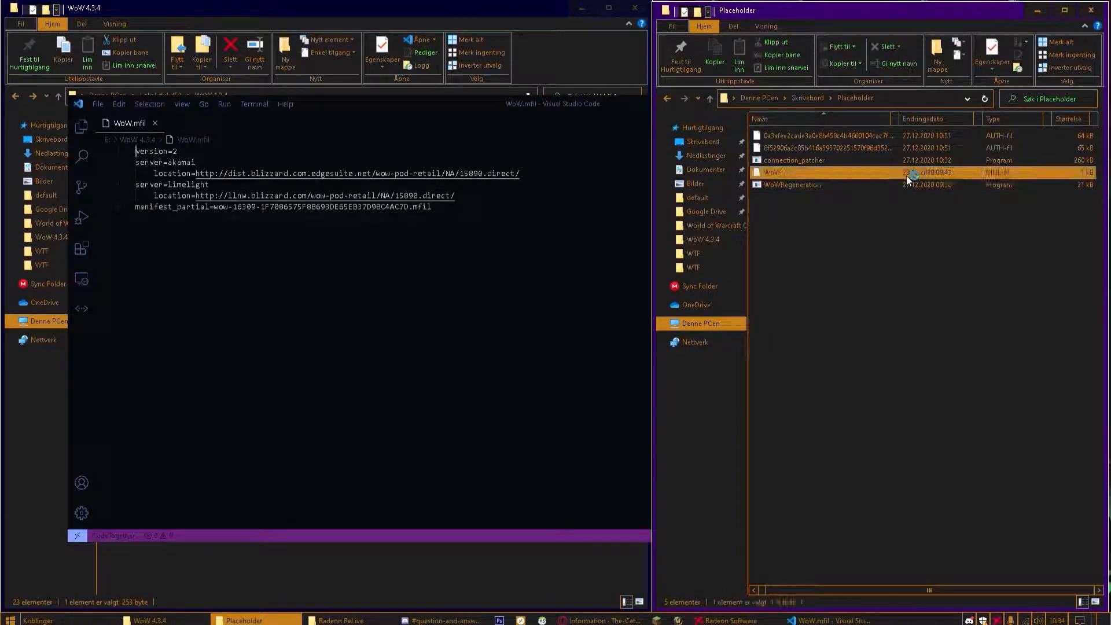
pyautogui.hotkey('ctrl', 'a')
pyautogui.hotkey('ctrl', 'c')
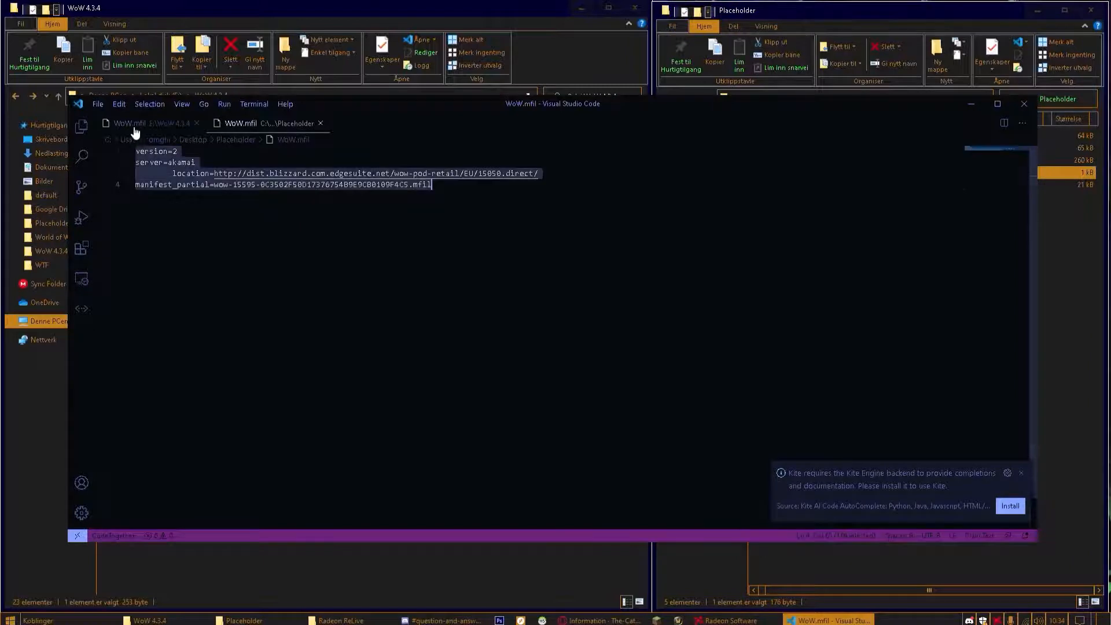
pyautogui.click(142, 124)
pyautogui.hotkey('ctrl', 'a')
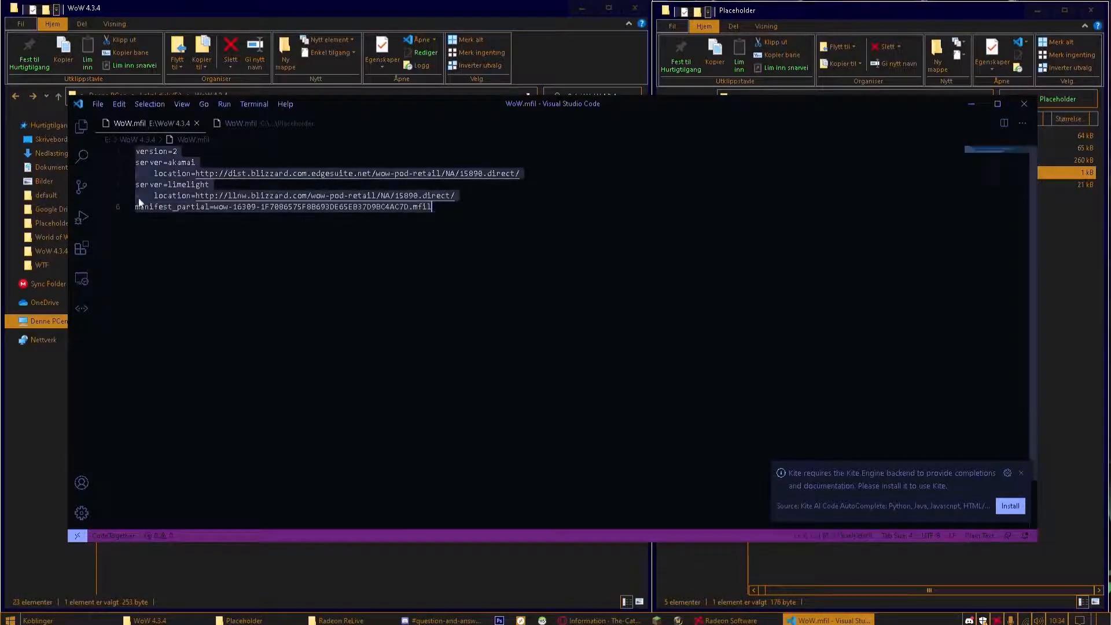
pyautogui.hotkey('ctrl', 'v')
pyautogui.hotkey('ctrl', 's')
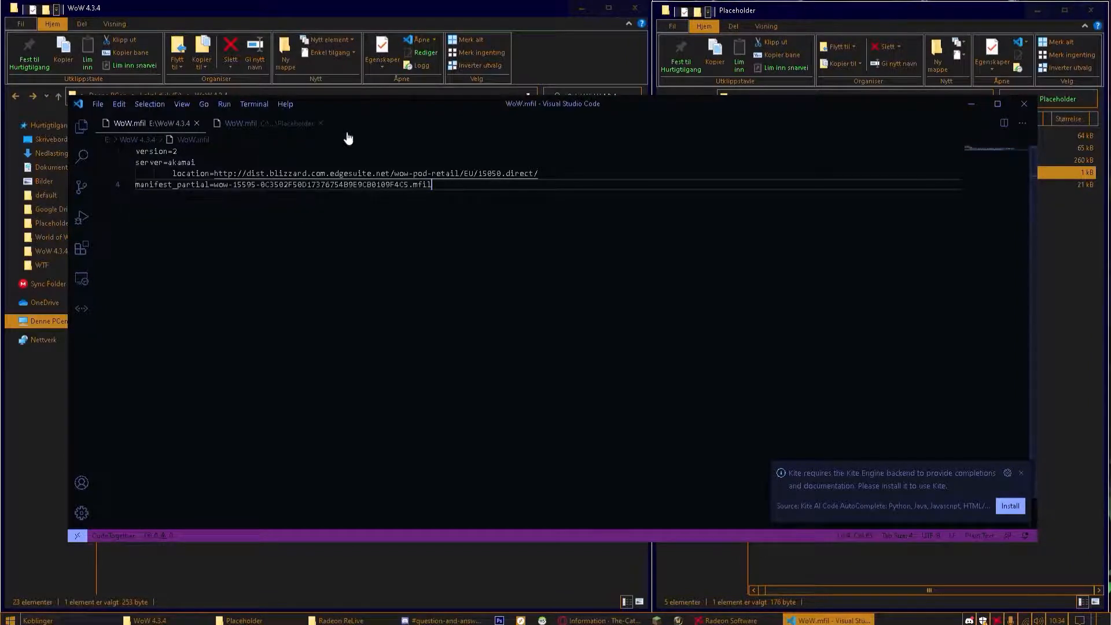
pyautogui.click(1024, 106)
# - Launch the Wow-64 program from the WoW 4.3.4 folder
pyautogui.click(269, 407)
pyautogui.click(220, 433)
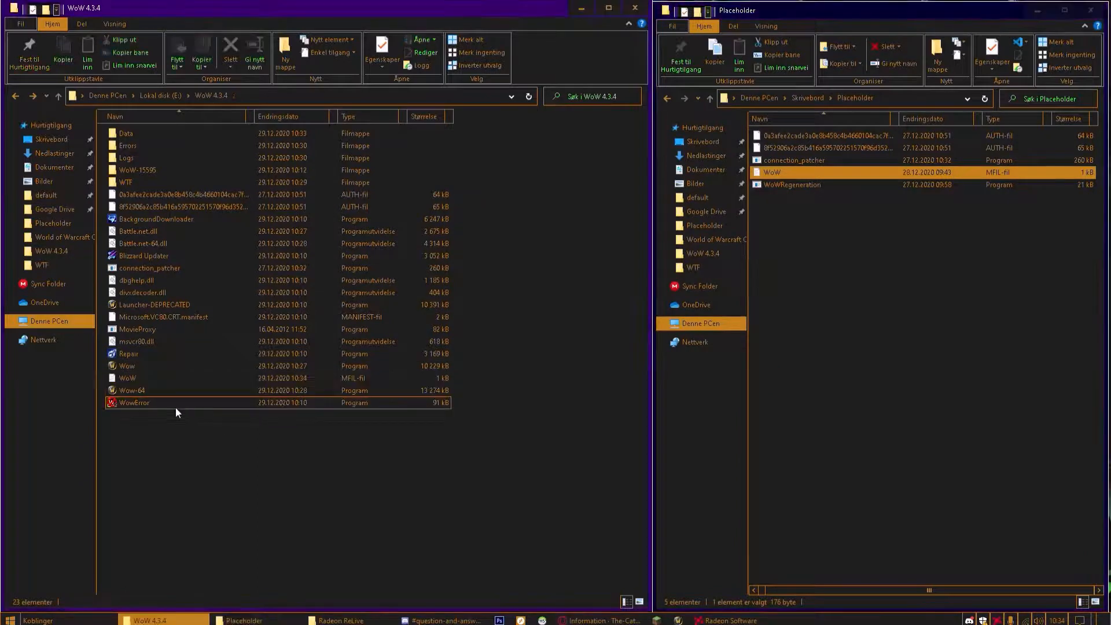
pyautogui.click(158, 395)
pyautogui.doubleClick(157, 392)
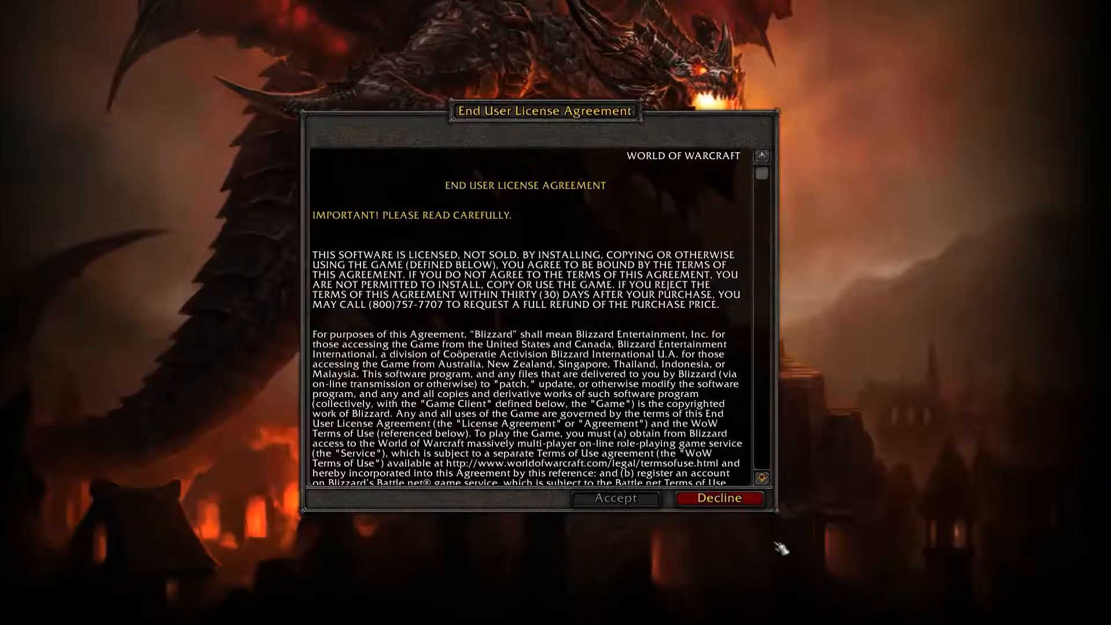
# - Read to the end of the license agreement and of the agreement that follows it, accepting both to reach the login screen
pyautogui.click(764, 466)
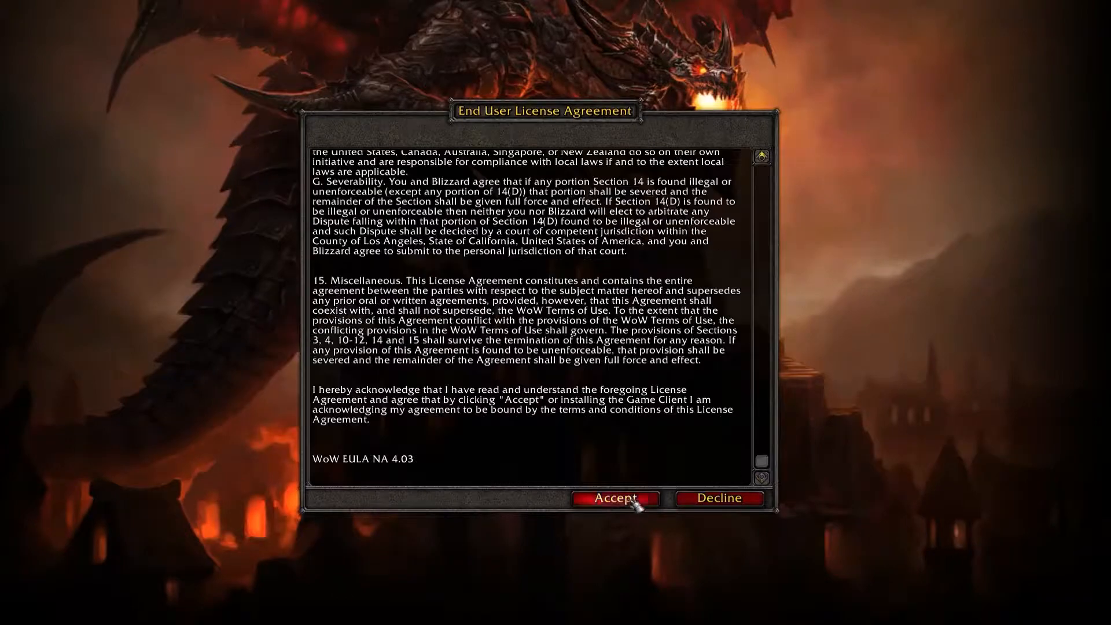
pyautogui.click(634, 499)
pyautogui.click(764, 468)
pyautogui.click(616, 498)
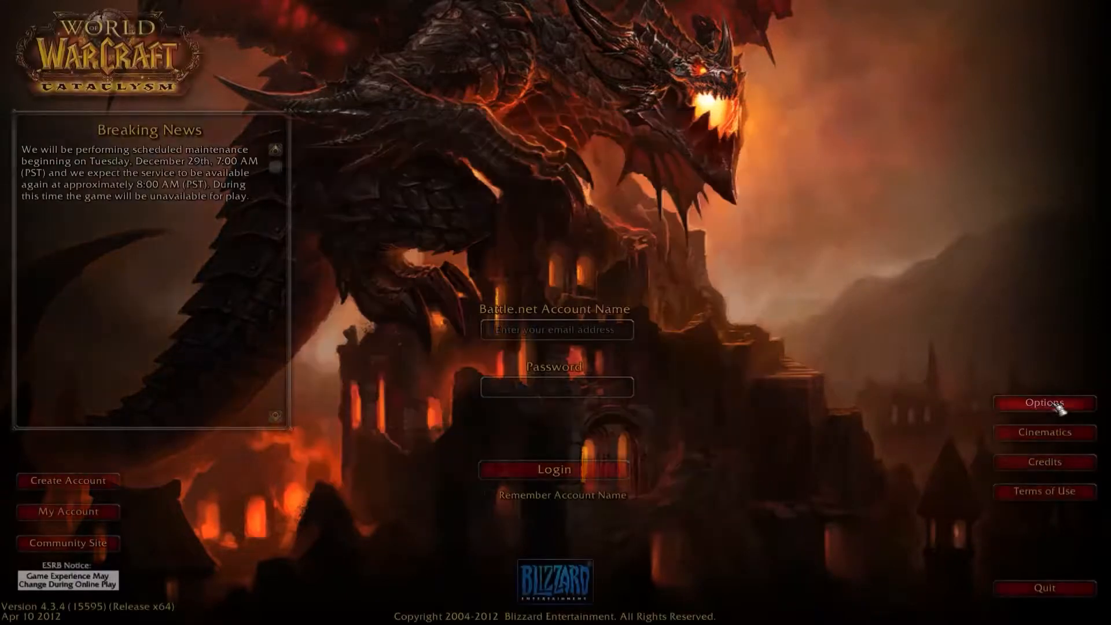
# - Set the master volume to 10% in the game's sound options and apply it
pyautogui.click(1045, 403)
pyautogui.click(262, 149)
pyautogui.click(583, 326)
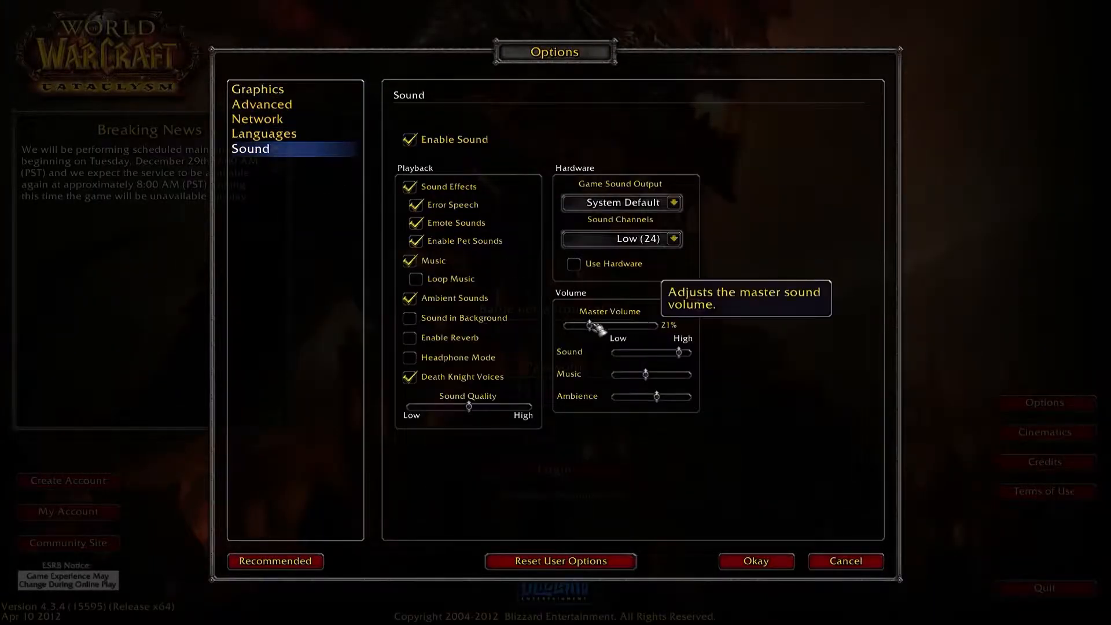
pyautogui.click(744, 561)
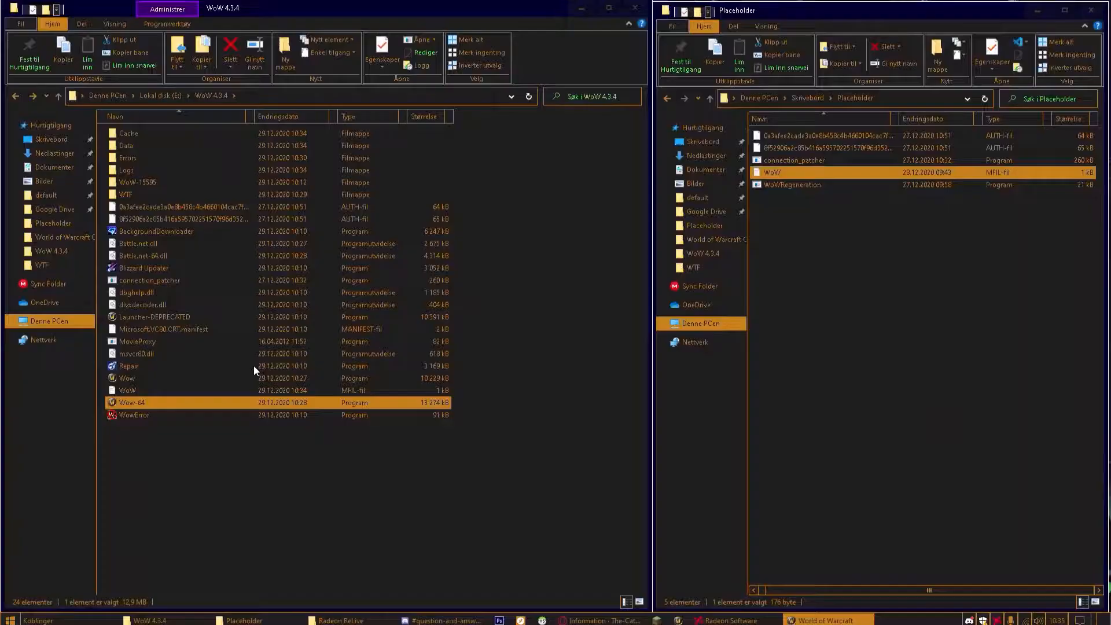
pyautogui.doubleClick(238, 404)
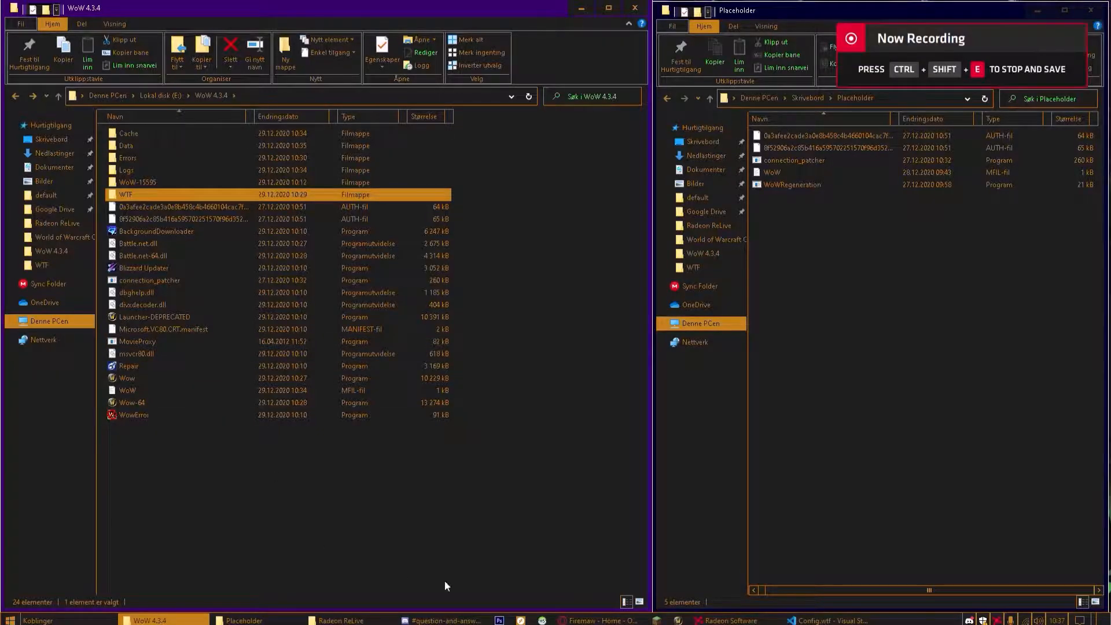
pyautogui.click(429, 509)
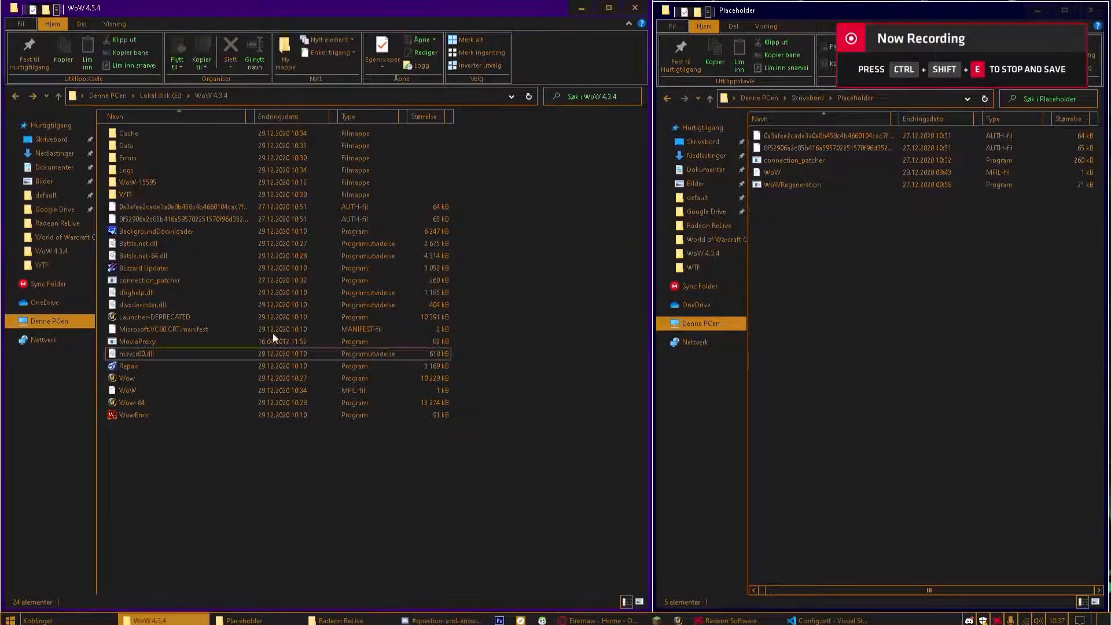
# - Change both the patchlist and portal values in the WTF folder's Config.wtf to "playptr.pathofclassic.com", save the file and close the editor
pyautogui.doubleClick(171, 199)
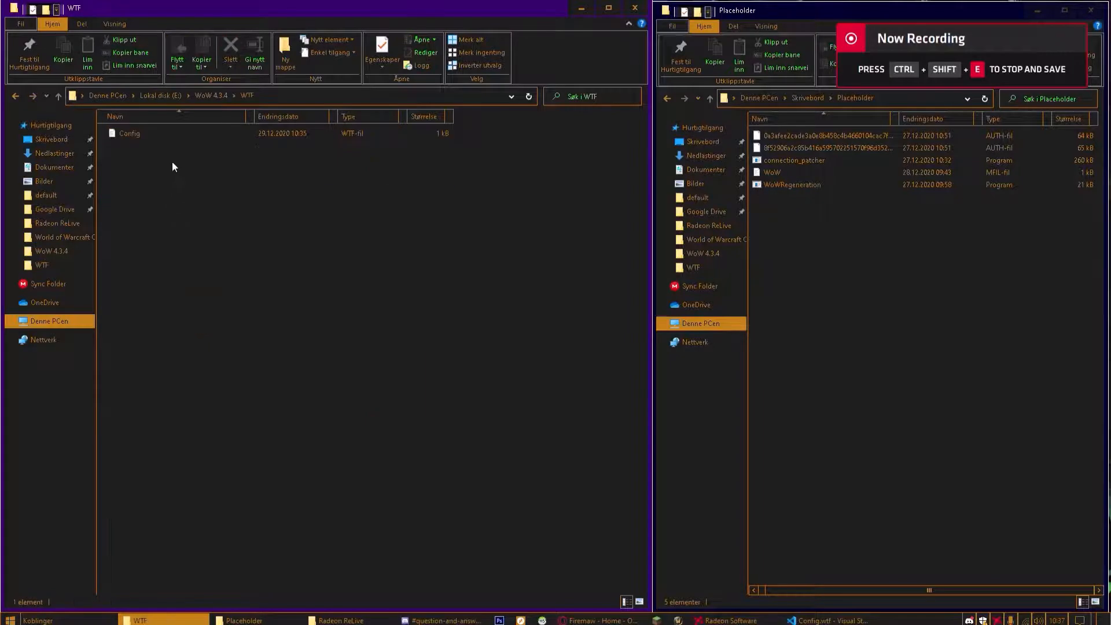
pyautogui.click(184, 135)
pyautogui.doubleClick(183, 135)
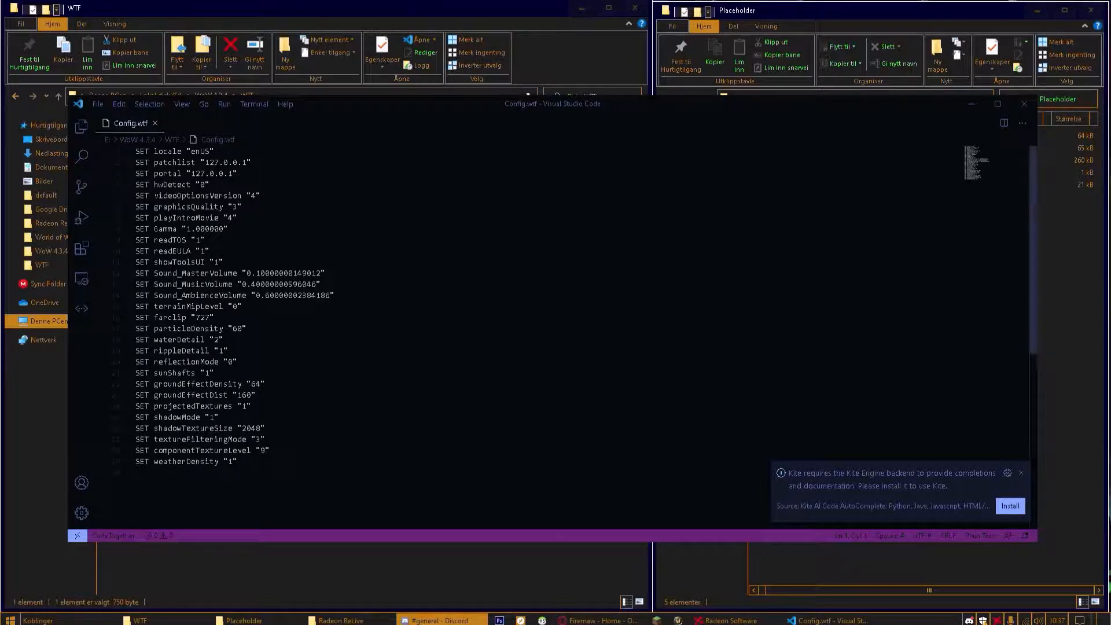
pyautogui.moveTo(237, 173); pyautogui.dragTo(104, 157)
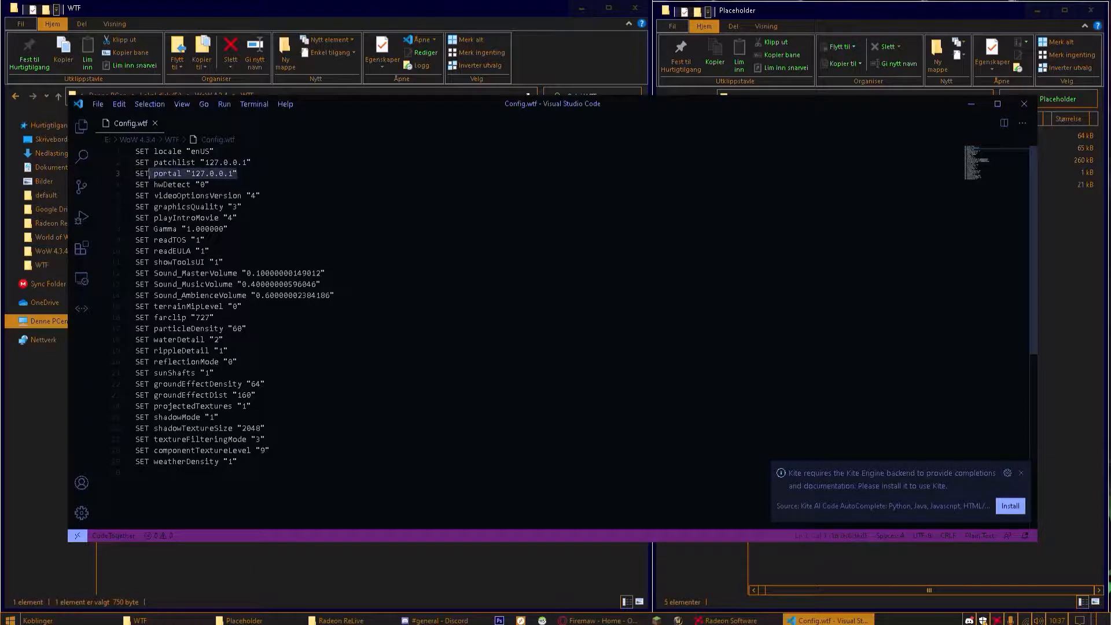
pyautogui.write('SET patchlist "playptr.pathofclassic.com" SET portal "playptr.pathofclassic.com"')
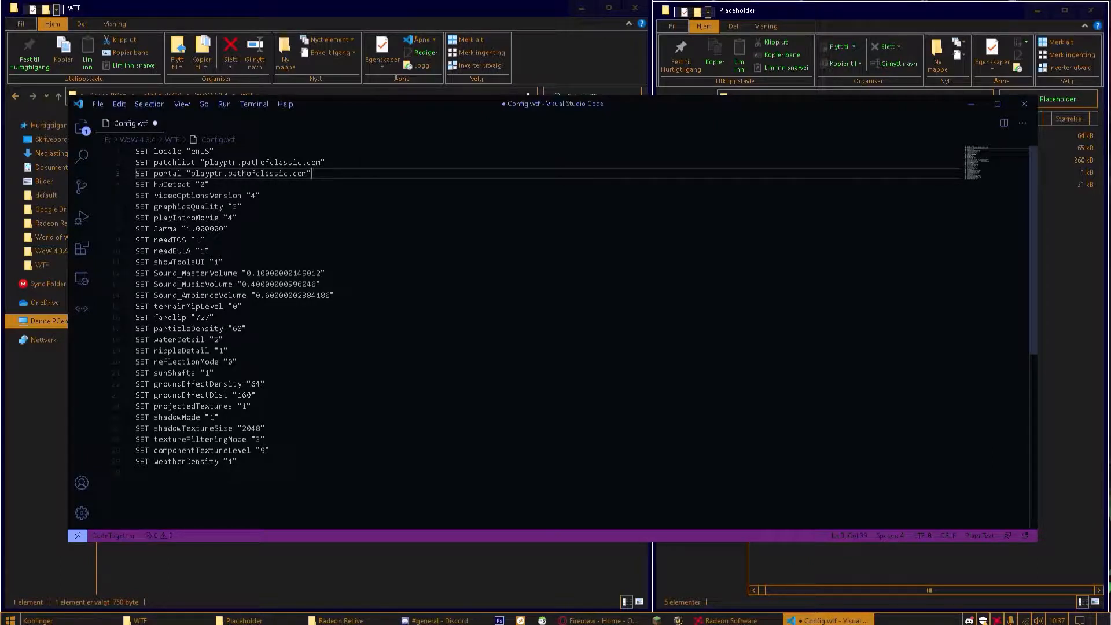
pyautogui.press('Down')
pyautogui.press('Down')
pyautogui.press('Down')
pyautogui.hotkey('ctrl', 's')
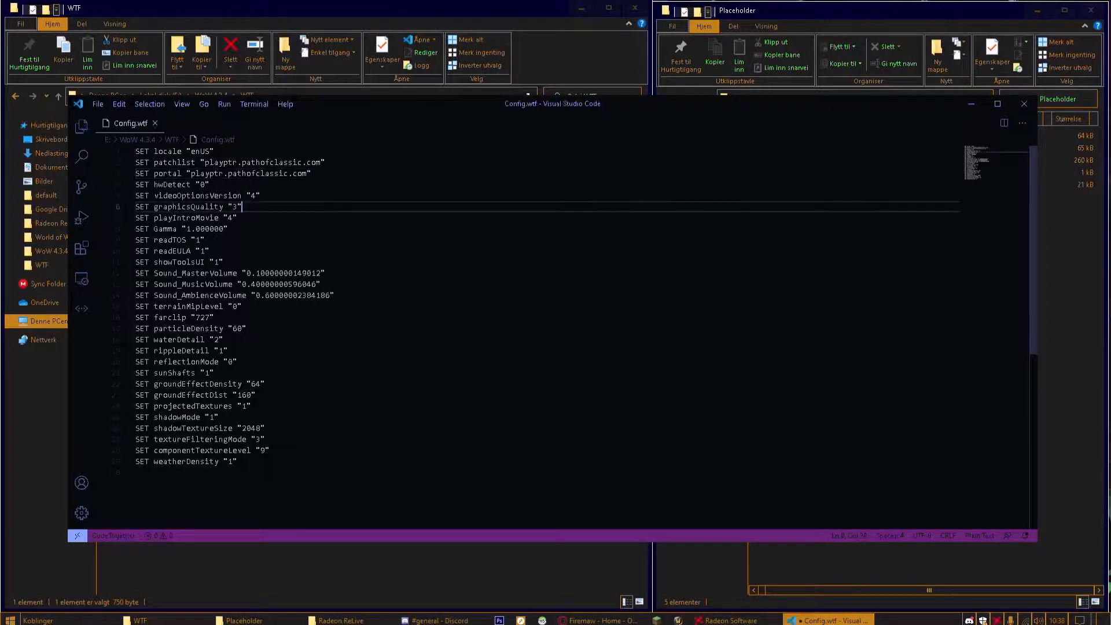
pyautogui.click(1025, 104)
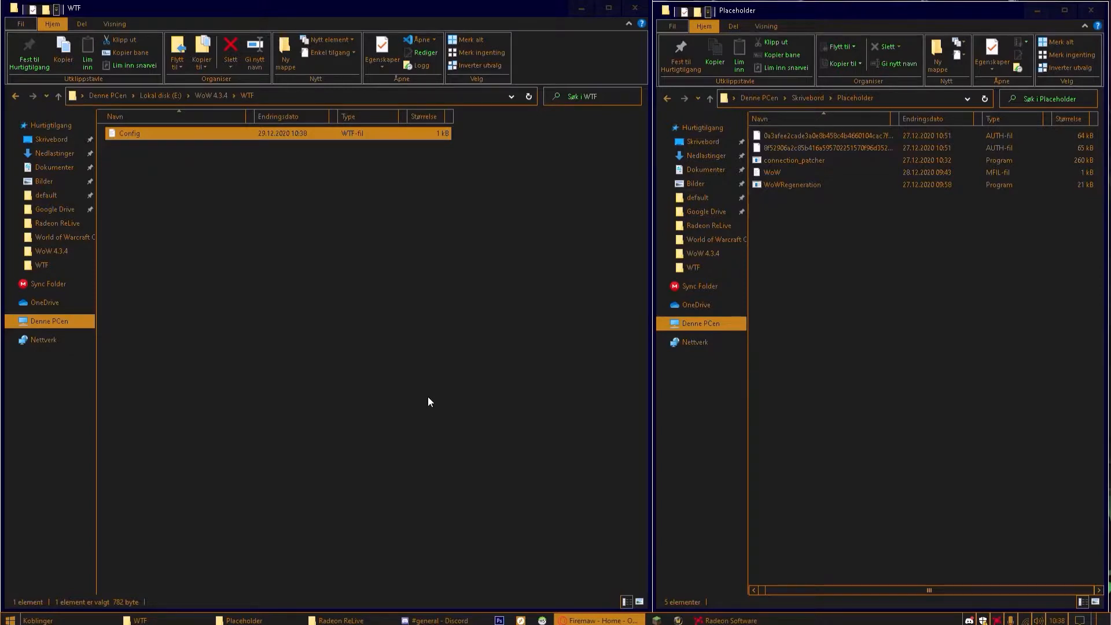
pyautogui.click(430, 393)
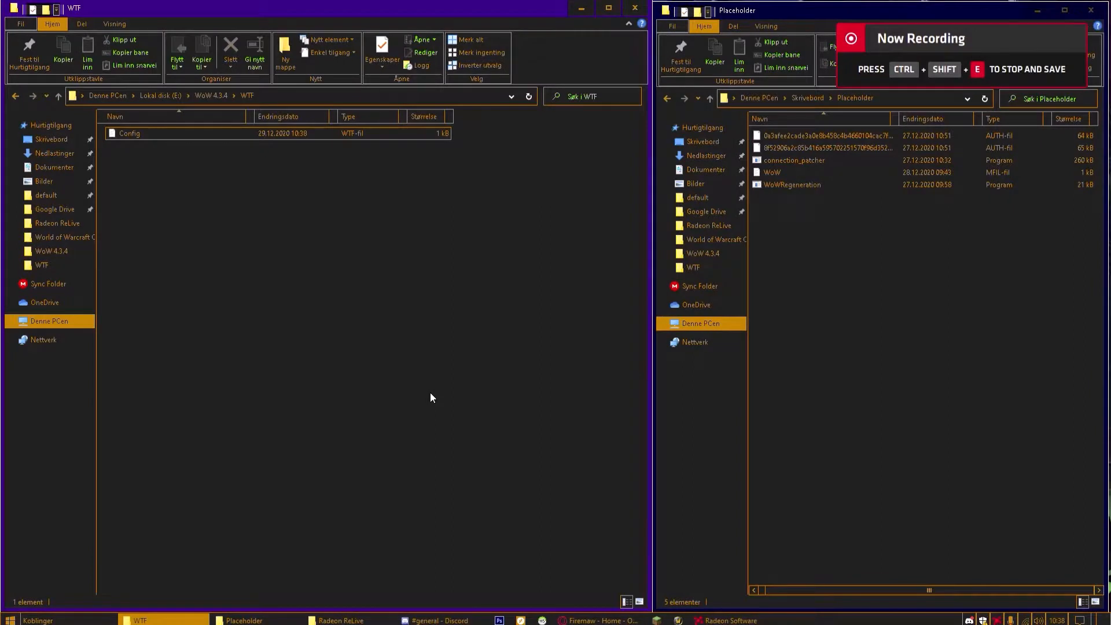